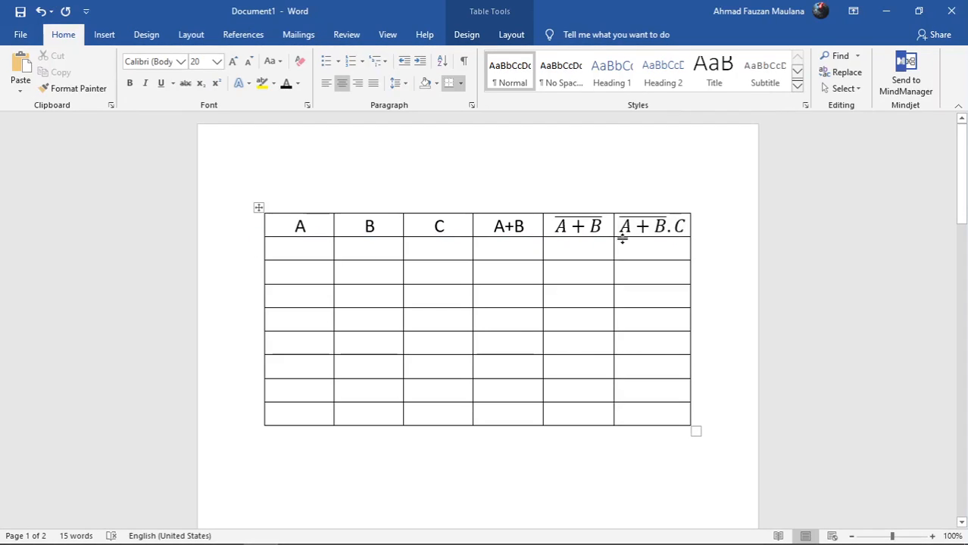
click(622, 231)
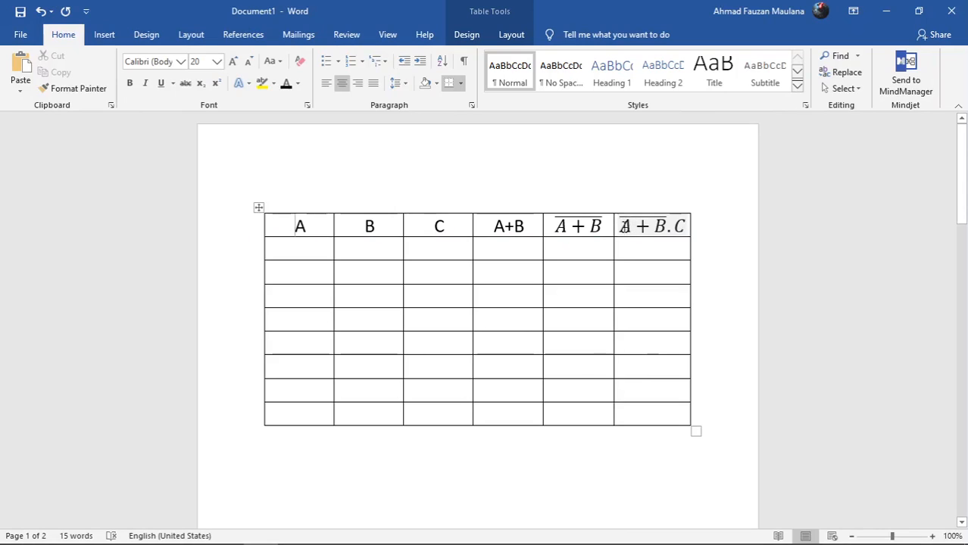
click(669, 227)
text(.)
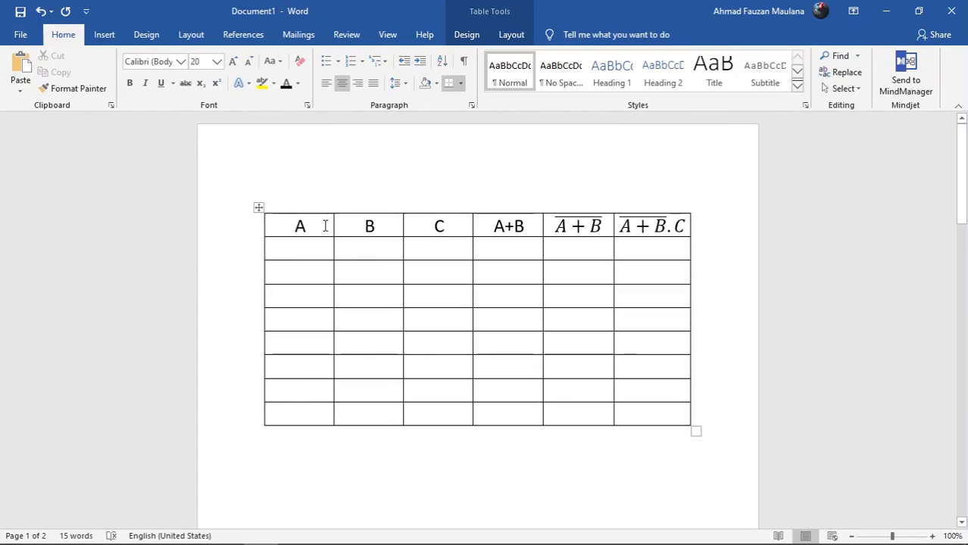
click(399, 222)
click(457, 219)
Enter 1 in each of the first four rows below the header in column A of the truth table
click(304, 244)
click(300, 270)
click(300, 247)
text(1)
click(304, 277)
text(1)
click(301, 298)
text(1)
click(299, 322)
text(1)
Enter 0 in each of the last four rows of column A
click(300, 342)
text(0)
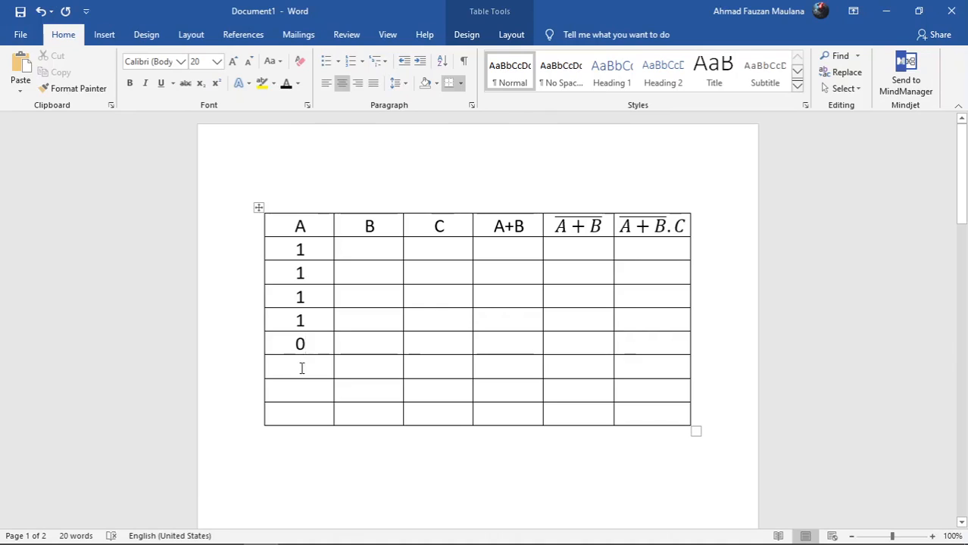
click(302, 371)
text(0)
click(300, 394)
text(0)
click(302, 415)
text(0)
Enter 1 in the first two rows below the header in column B
text(1)
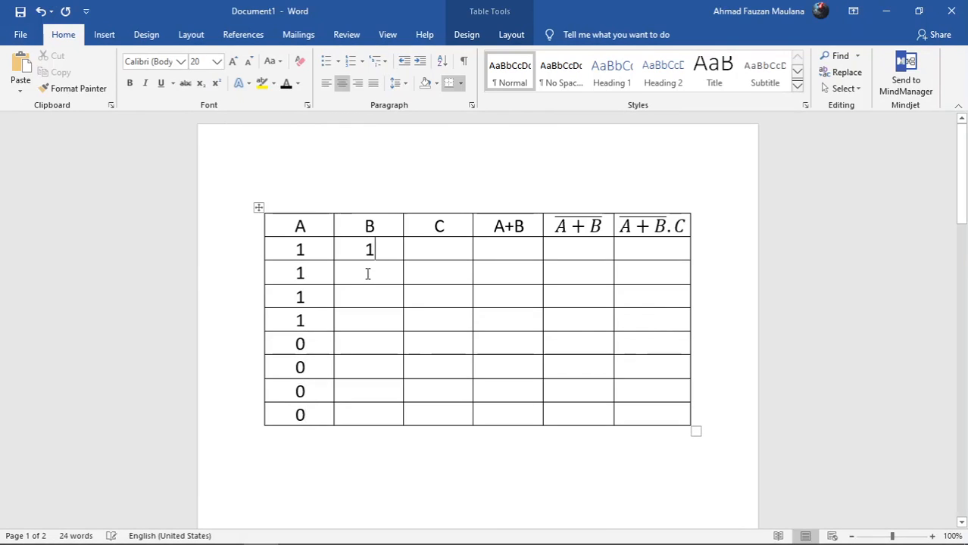
click(368, 272)
text(1)
click(369, 300)
text(1)
click(370, 320)
text(1)
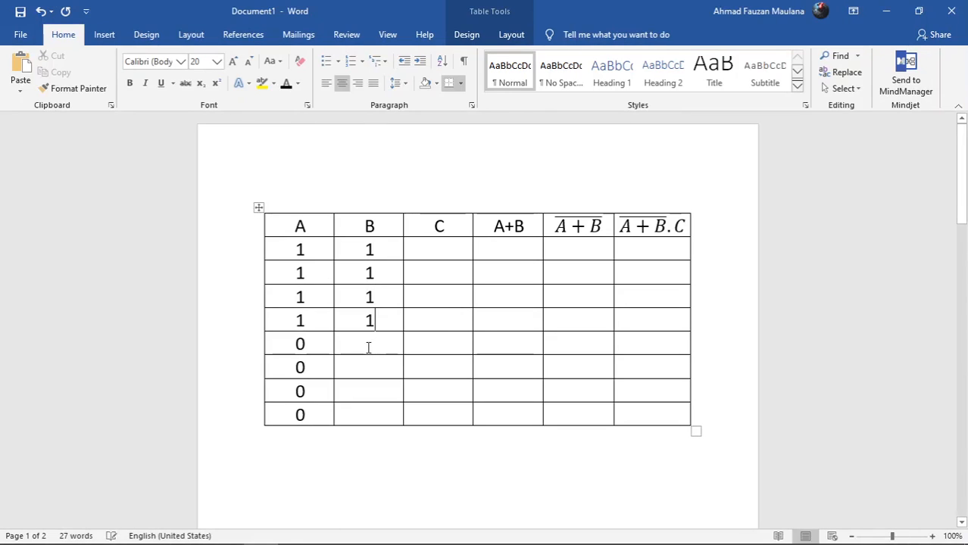
click(370, 345)
Replace the third and fourth values in column B with 0
click(379, 297)
key(BackSpace)
text(0)
key(Down)
key(BackSpace)
text(0)
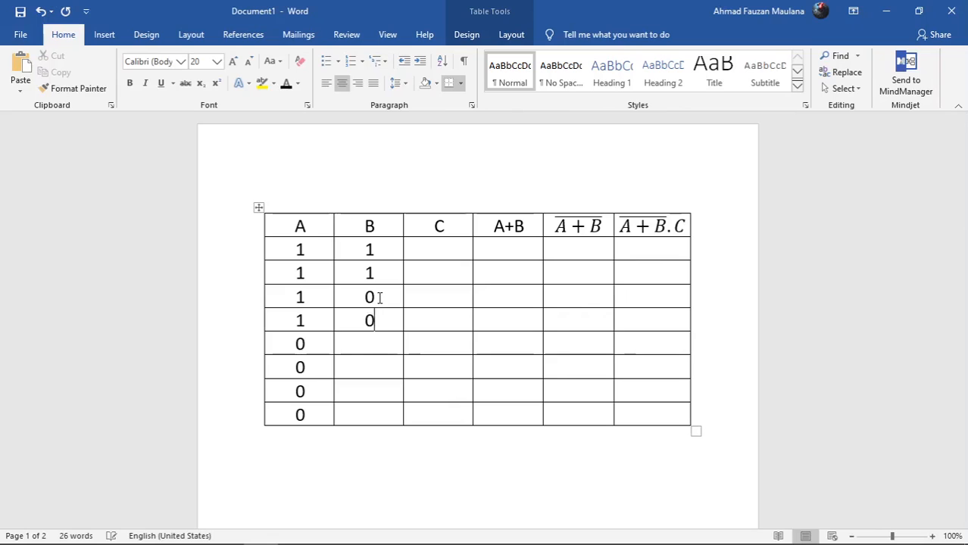
Fill the last four rows of column B with 1, 1, 0 and 0
click(379, 348)
text(1)
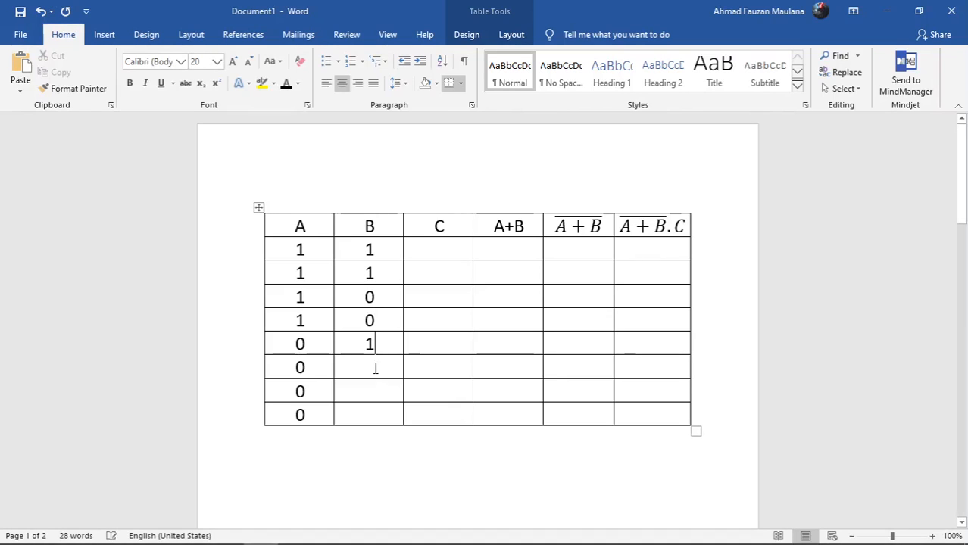
click(377, 368)
text(1)
click(378, 393)
text(0)
click(374, 413)
text(0)
Fill the first four rows below the header in column C with 1, 0, 1 and 0
click(432, 259)
text(1)
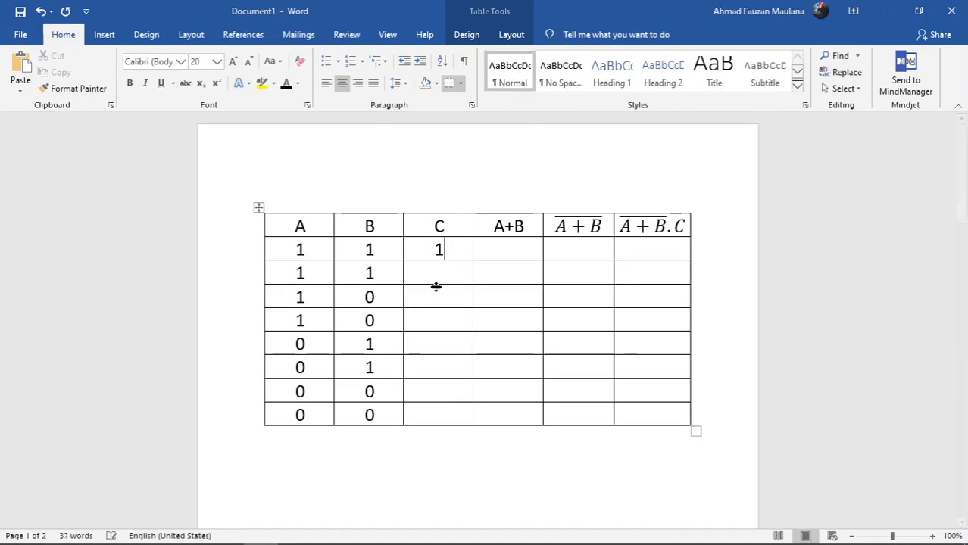
text(01)
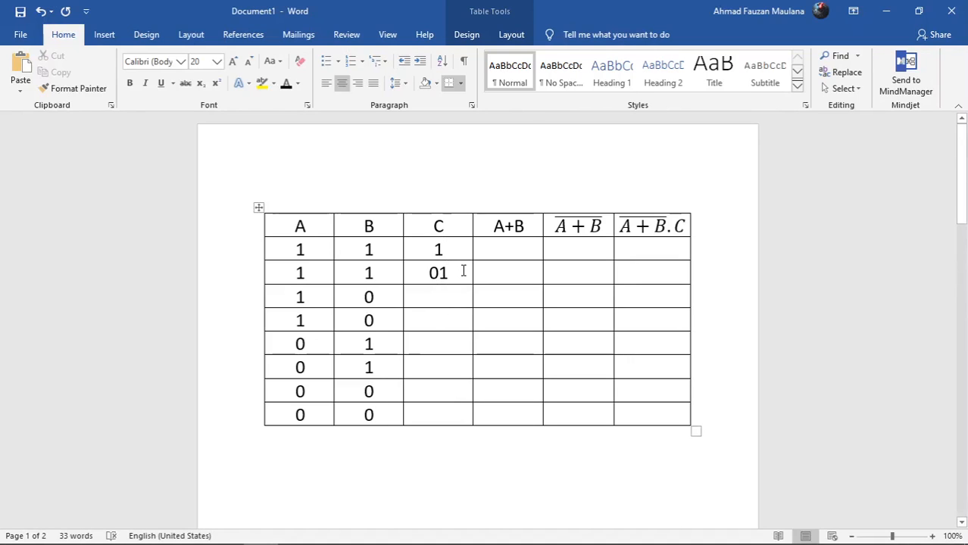
key(BackSpace)
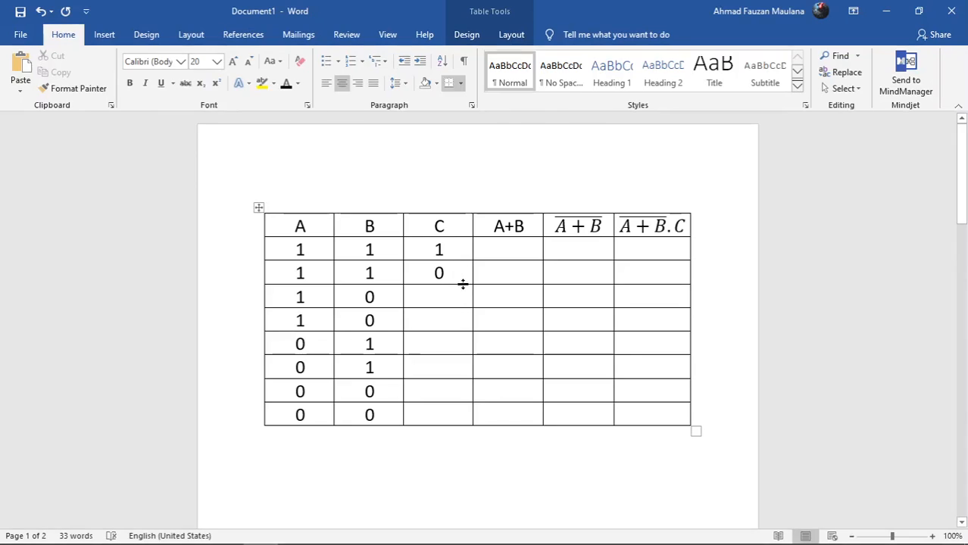
click(446, 292)
text(1)
click(446, 324)
text(0)
Fill the last four rows of column C with 1, 0, 1 and 0
click(440, 346)
text(1)
click(443, 369)
text(0)
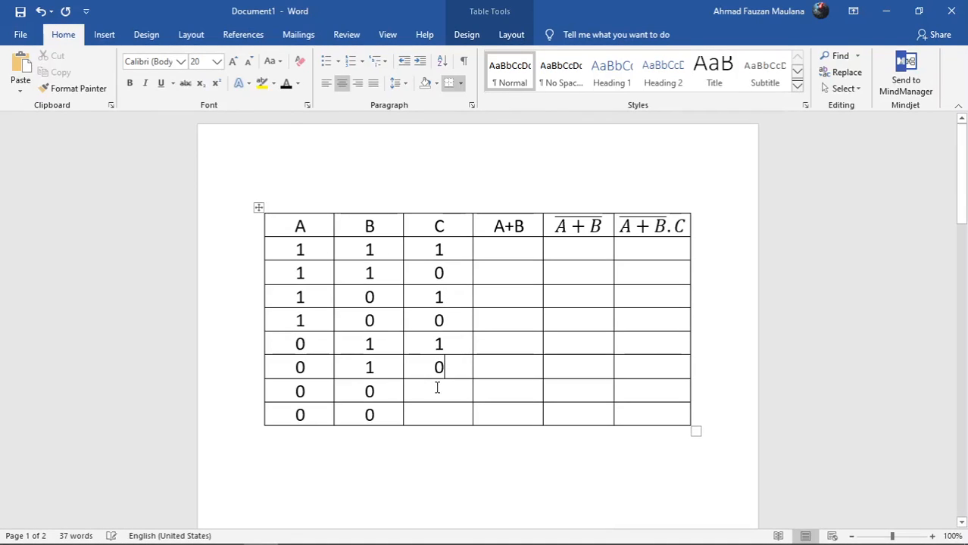
click(437, 386)
text(1)
click(447, 413)
text(0)
Enter 1 as the A+B result in the first two rows below the header
click(516, 247)
text(1)
click(510, 274)
click(519, 252)
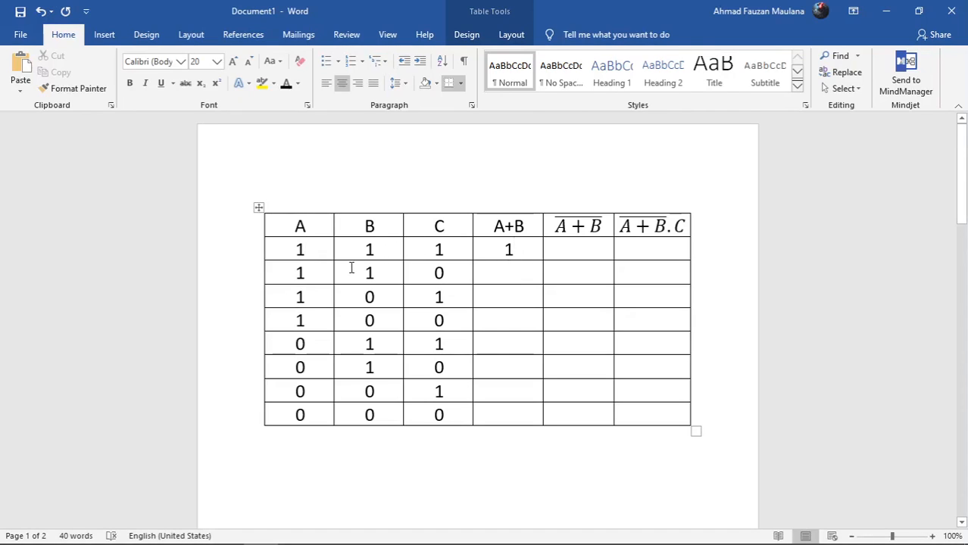
click(321, 275)
click(384, 272)
text(1)
Enter 1 as the A+B result in rows three to six
click(316, 295)
click(506, 302)
text(1)
click(502, 327)
text(1)
click(503, 342)
text(1)
click(505, 371)
text(1)
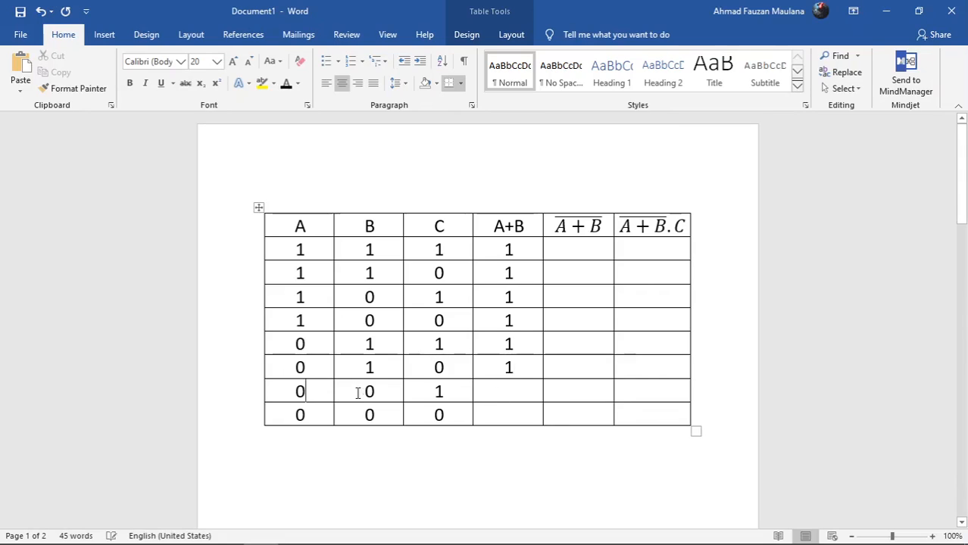
Enter 0 as the A+B result in the last two rows
click(516, 392)
text(0)
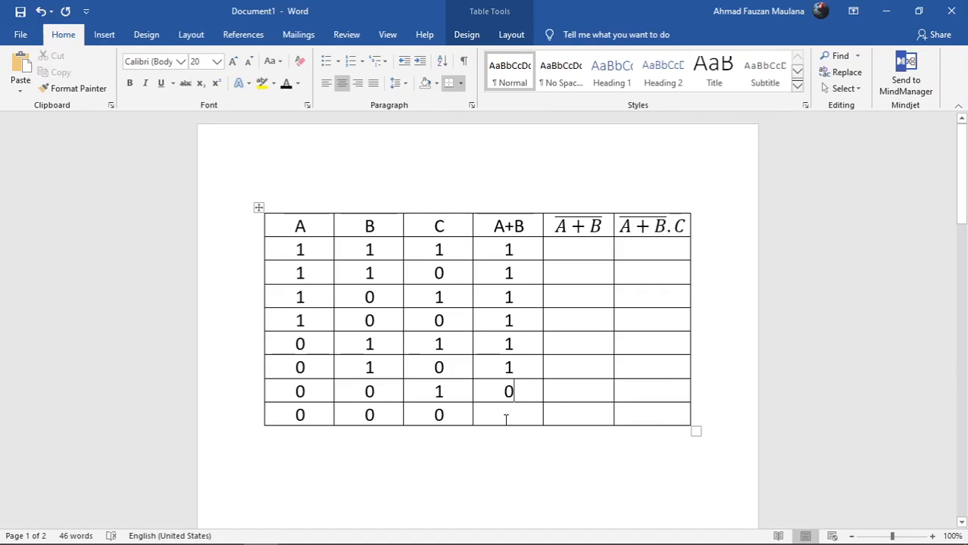
click(506, 418)
text(0)
Enter 0 in the first six rows below the header of the negated A+B column
click(575, 248)
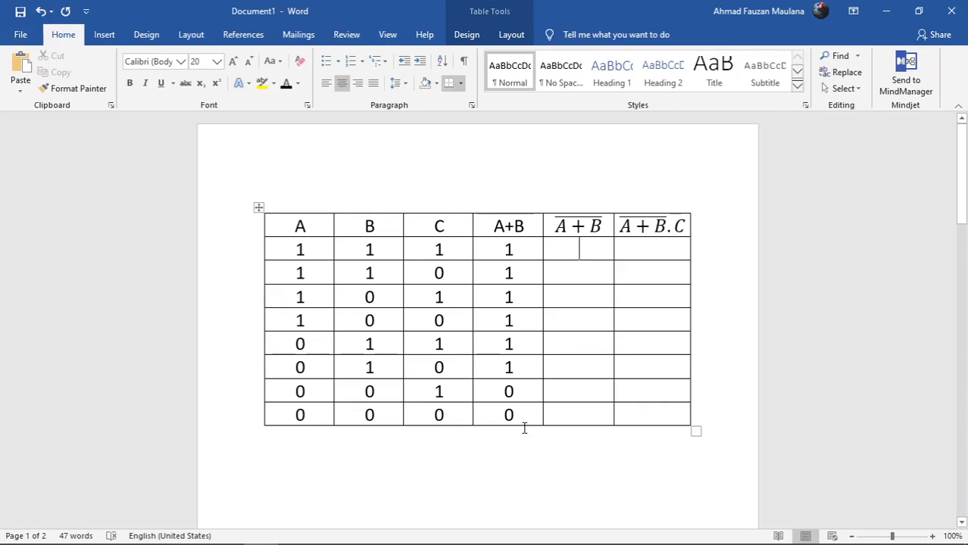
text(0)
click(581, 281)
text(0)
click(580, 296)
text(0)
click(580, 318)
text(0)
click(579, 344)
text(0)
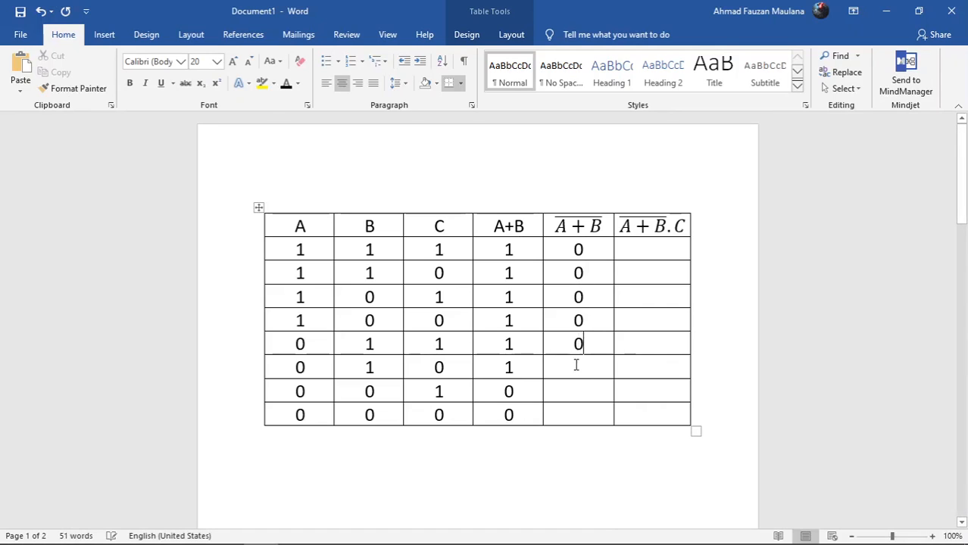
click(579, 367)
text(0)
Enter 1 in the last two rows of the negated A+B column
click(582, 390)
text(1)
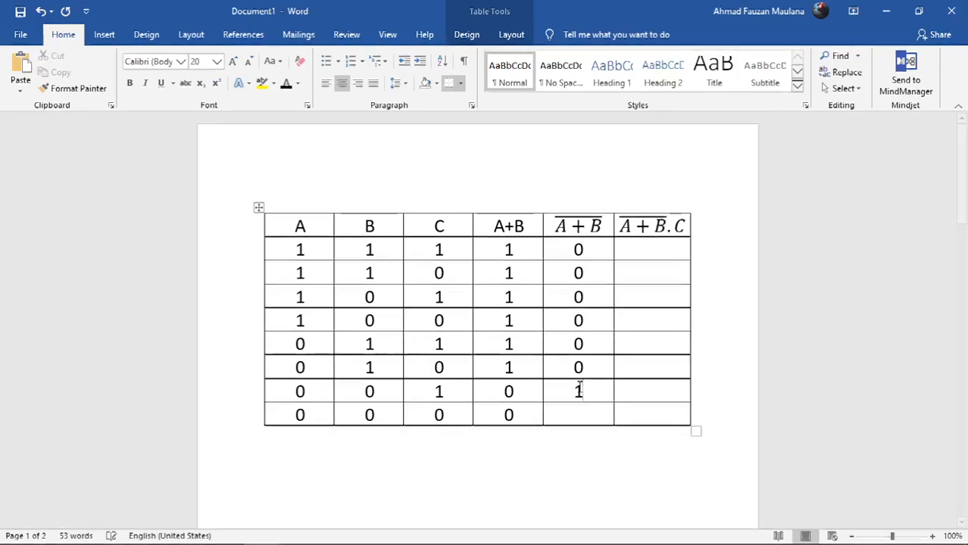
click(575, 414)
text(1)
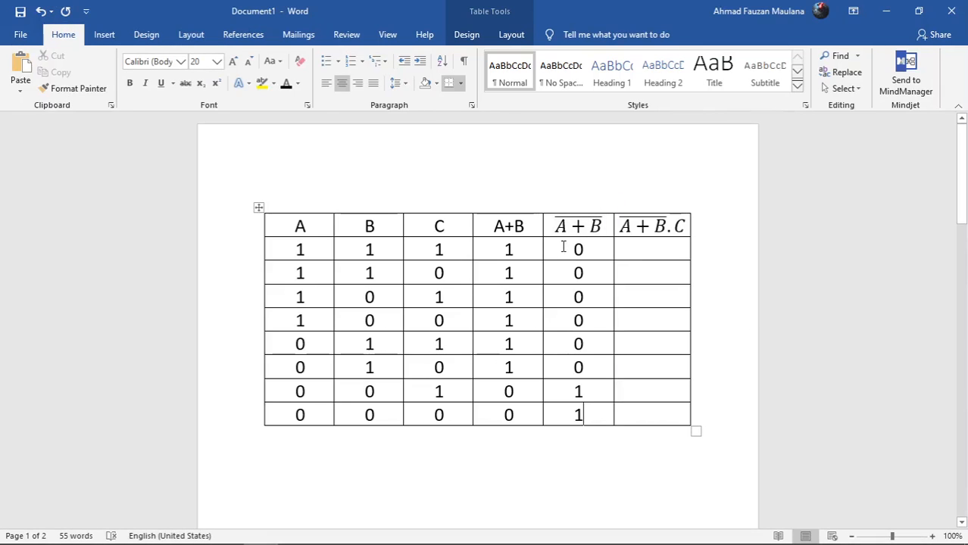
Compare the negated A+B column with column C and enter 0 as their AND result in the first two rows
drag(566, 249, 584, 412)
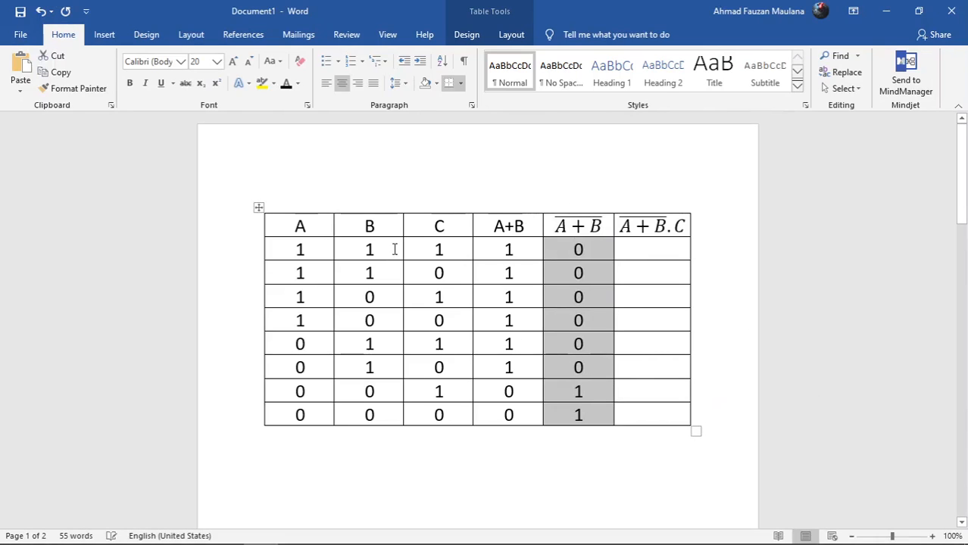
drag(432, 247, 459, 415)
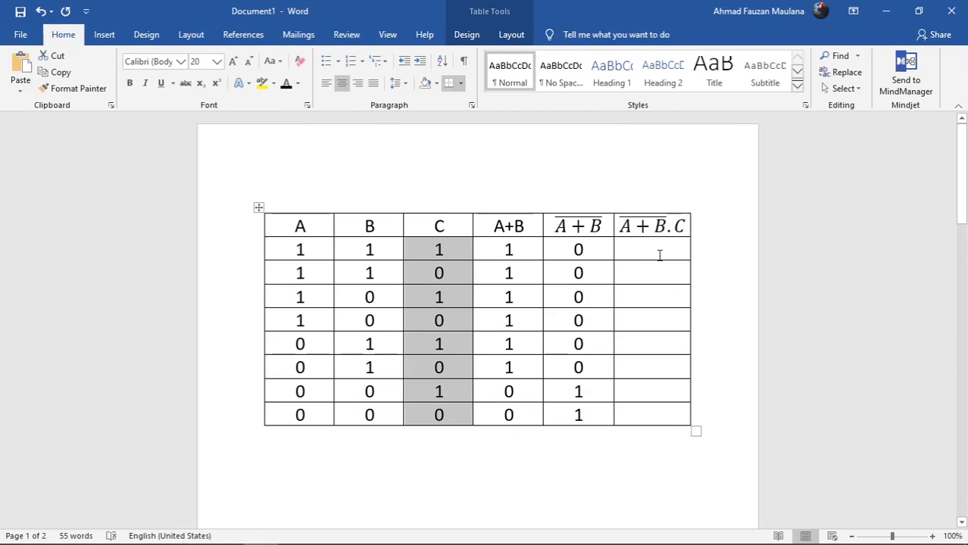
click(658, 251)
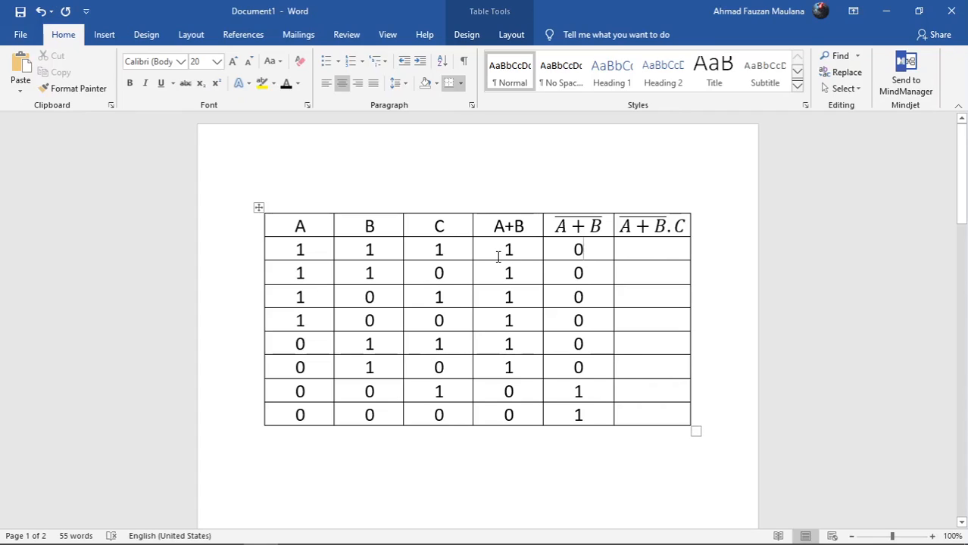
click(446, 253)
text(0)
click(655, 273)
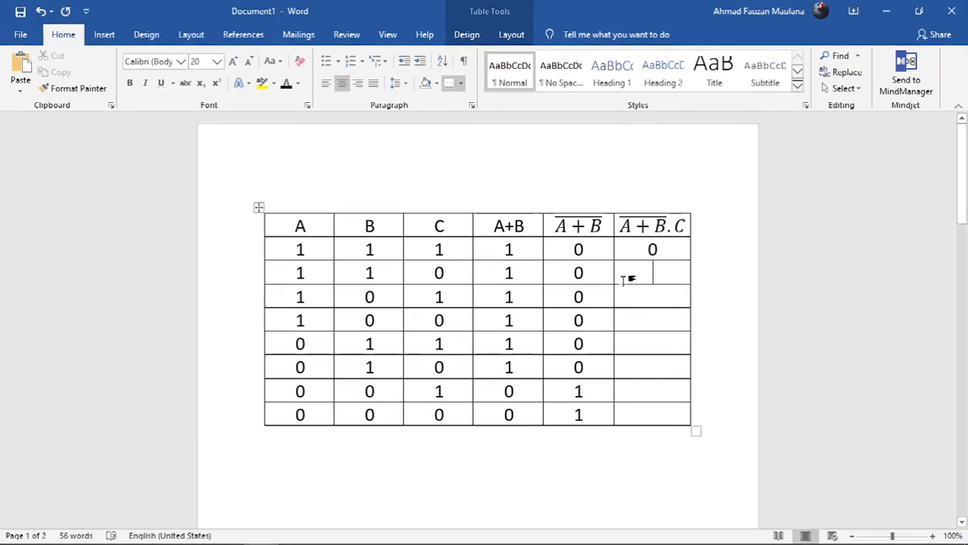
text(0)
Enter 0 in rows three to six of the final column, negated A+B AND C
click(644, 304)
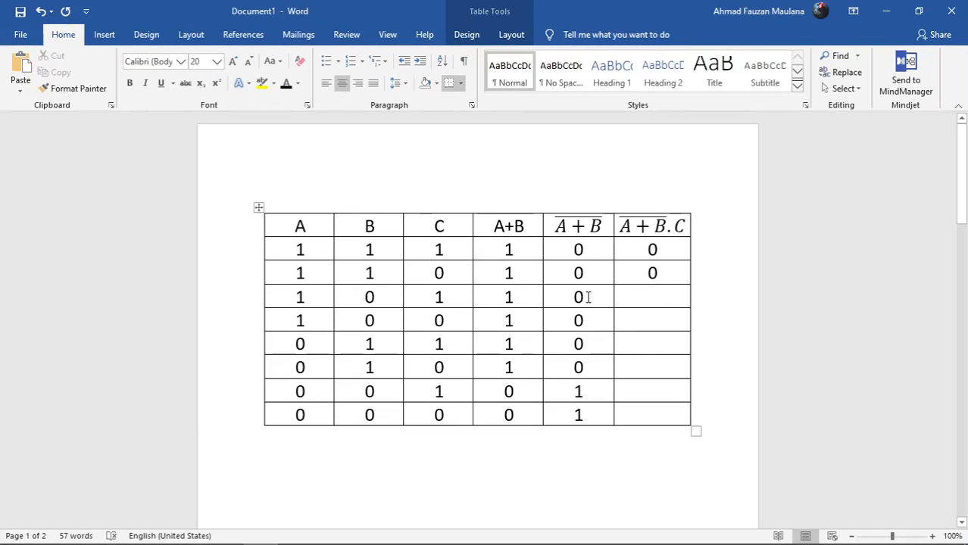
click(650, 303)
text(0)
click(652, 328)
text(0)
click(662, 345)
text(0)
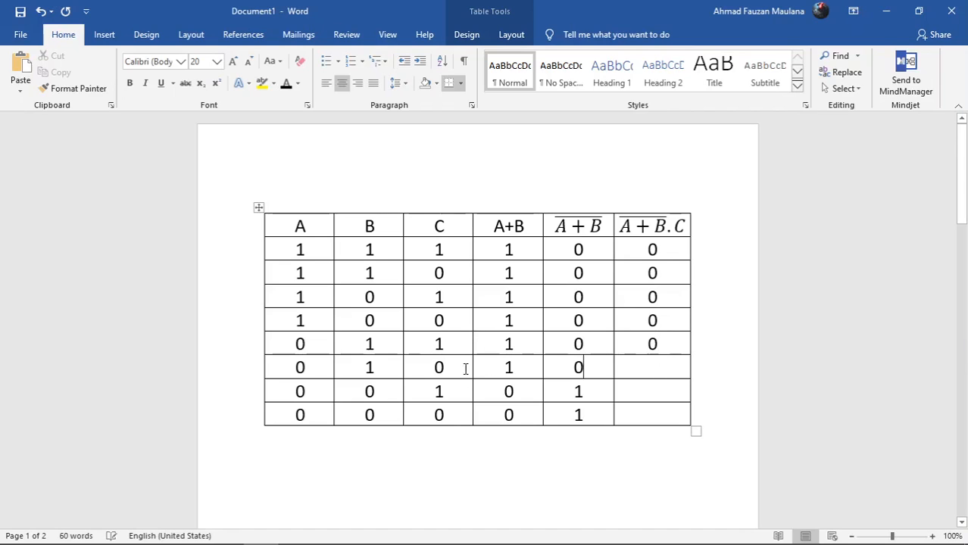
click(668, 373)
text(0)
Enter 1 and 0 in the last two rows of the final column, and select all of its results
click(585, 391)
double_click(581, 391)
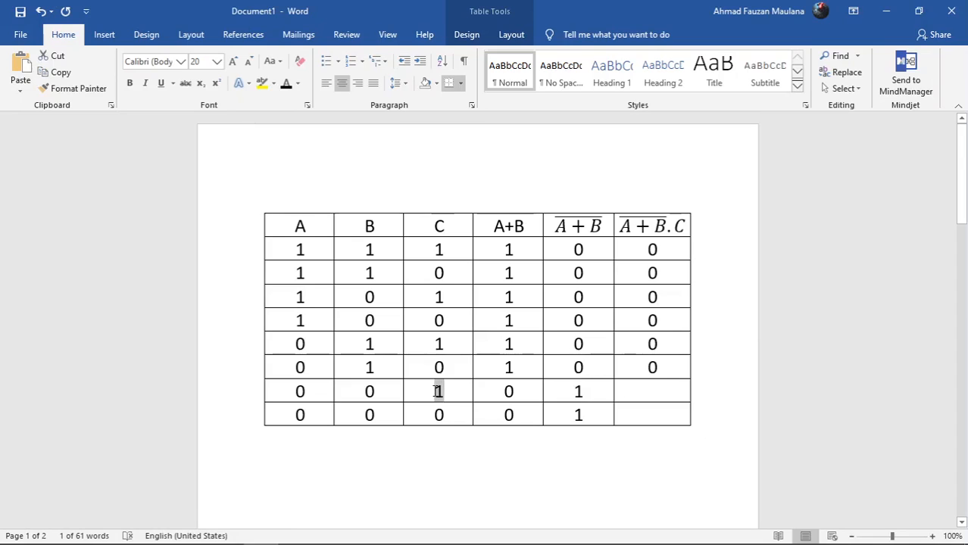
click(653, 391)
text(1)
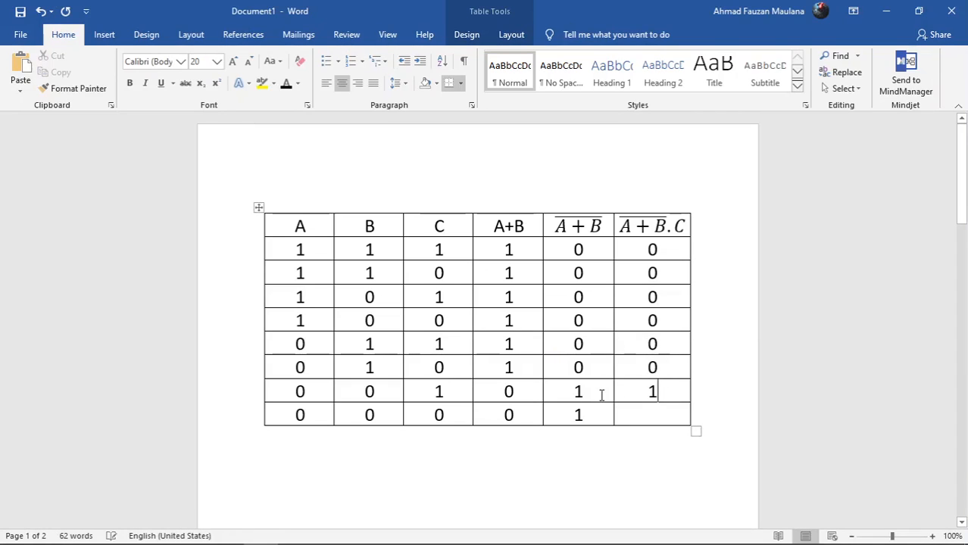
key(Down)
text(0)
drag(648, 250, 674, 412)
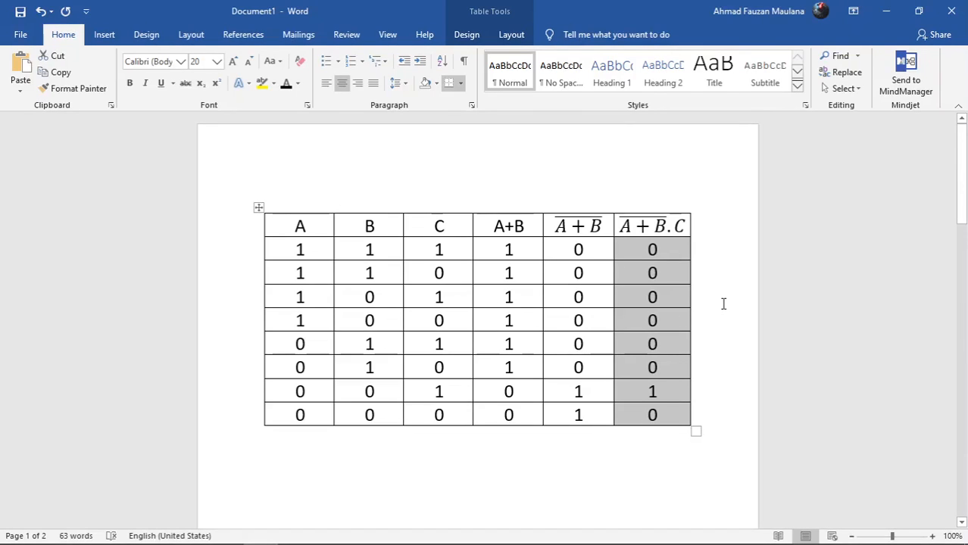
Collapse the ribbon and select the A to D input values of the truth table on page 2
key(ctrl+F1)
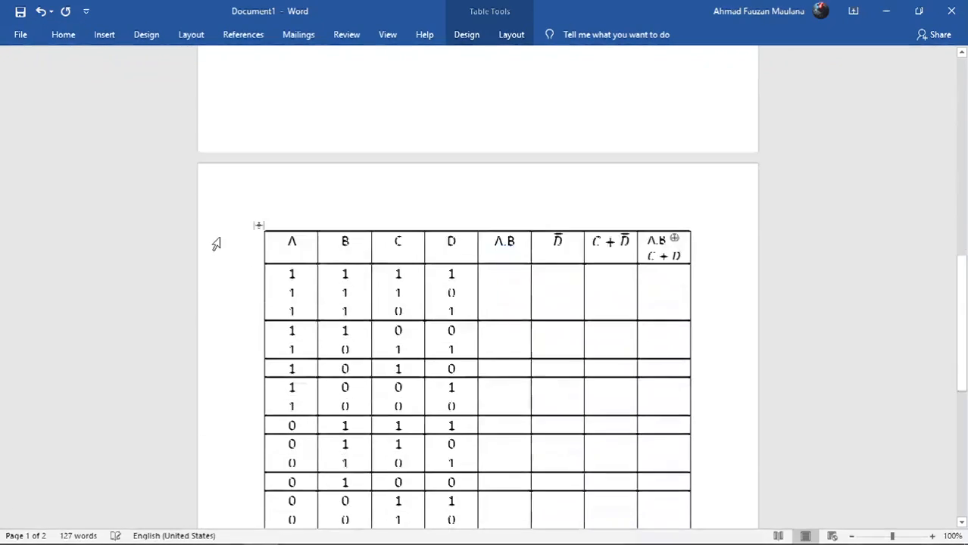
scroll(237, 253, down, 2)
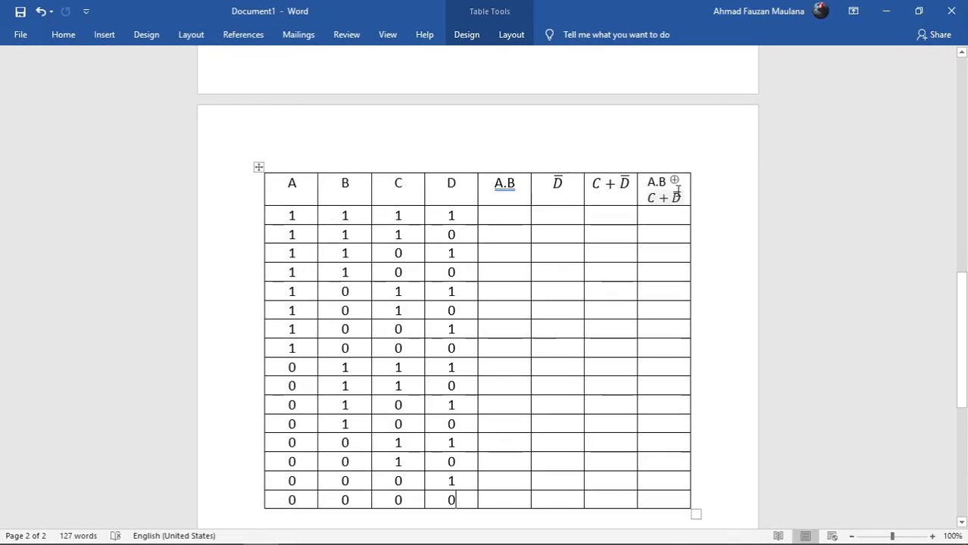
click(653, 189)
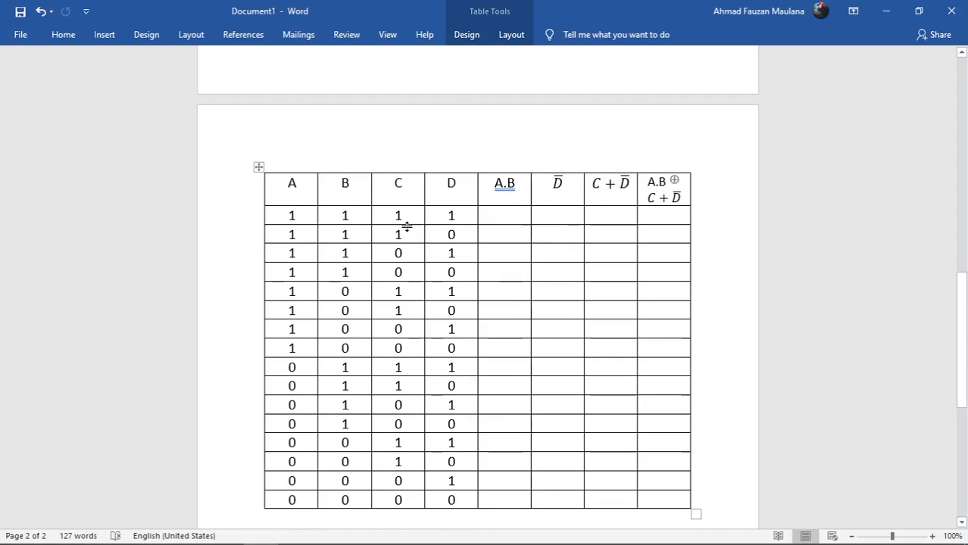
scroll(407, 226, down, 1)
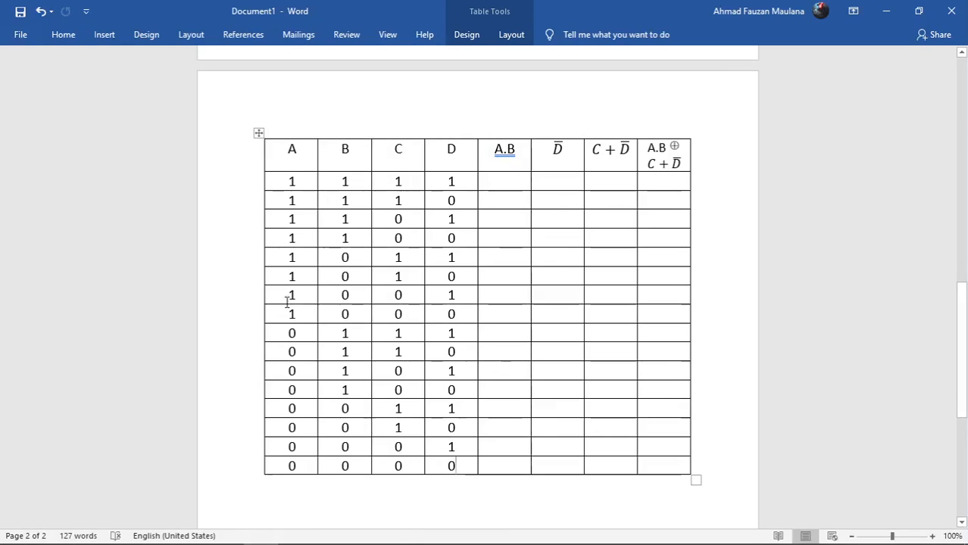
drag(279, 178, 455, 466)
Enter 1 as the A.B result in the first four rows of the page 2 truth table
click(493, 182)
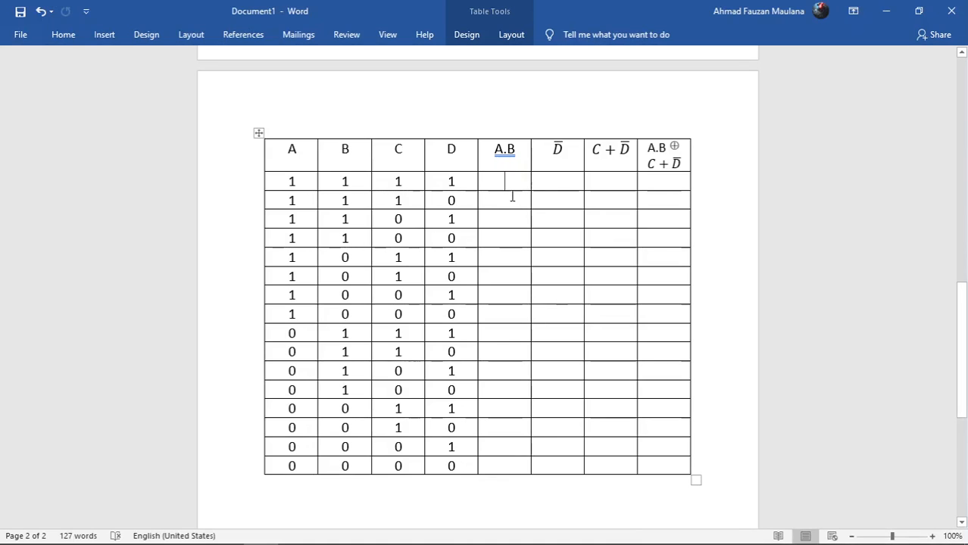
click(289, 181)
click(520, 179)
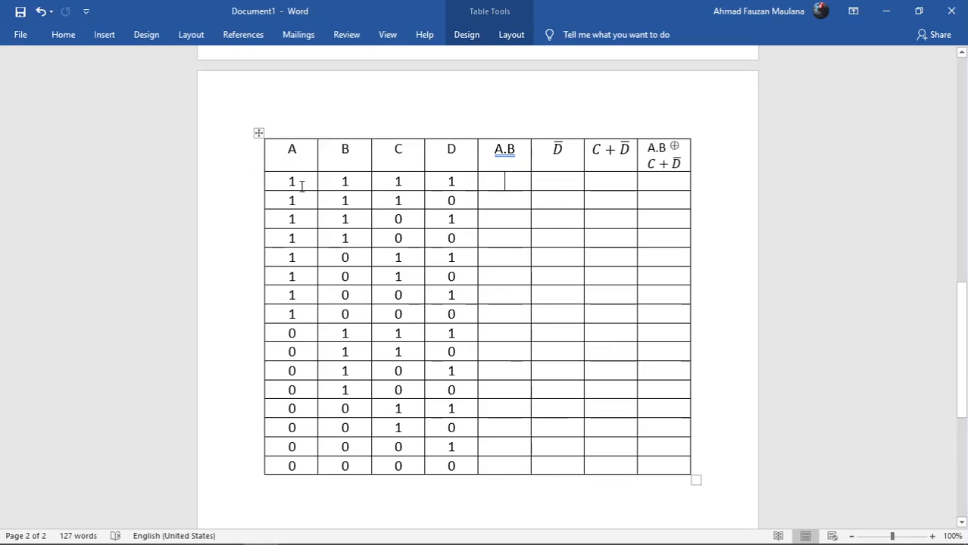
text(1)
click(509, 201)
text(1)
click(505, 222)
text(1)
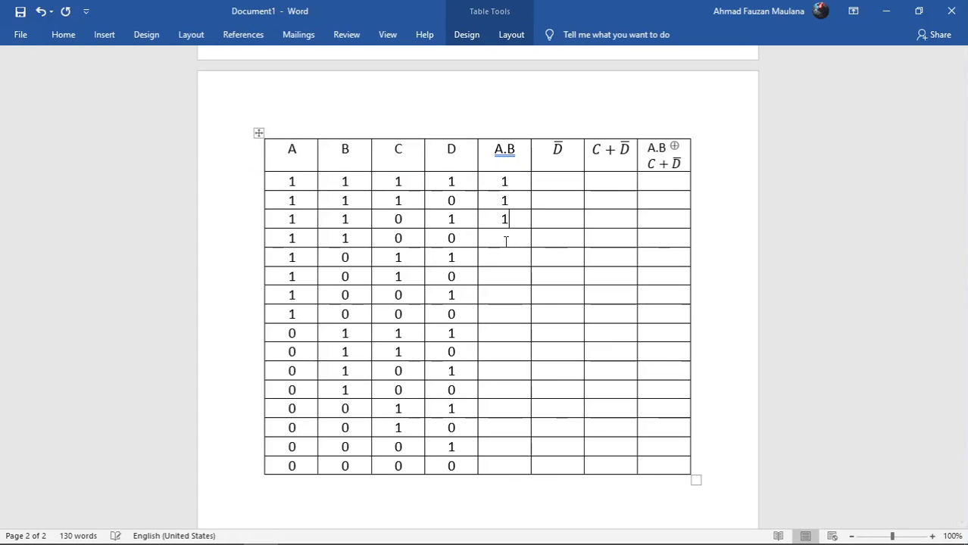
click(506, 238)
text(1)
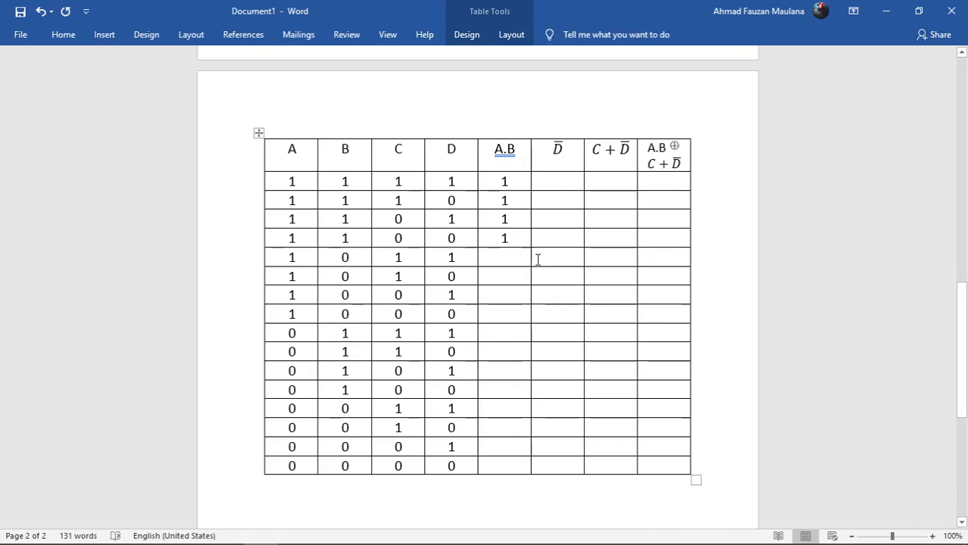
Enter 0 as the A.B result in rows five to eight of the page 2 truth table
text(0)
key(Down)
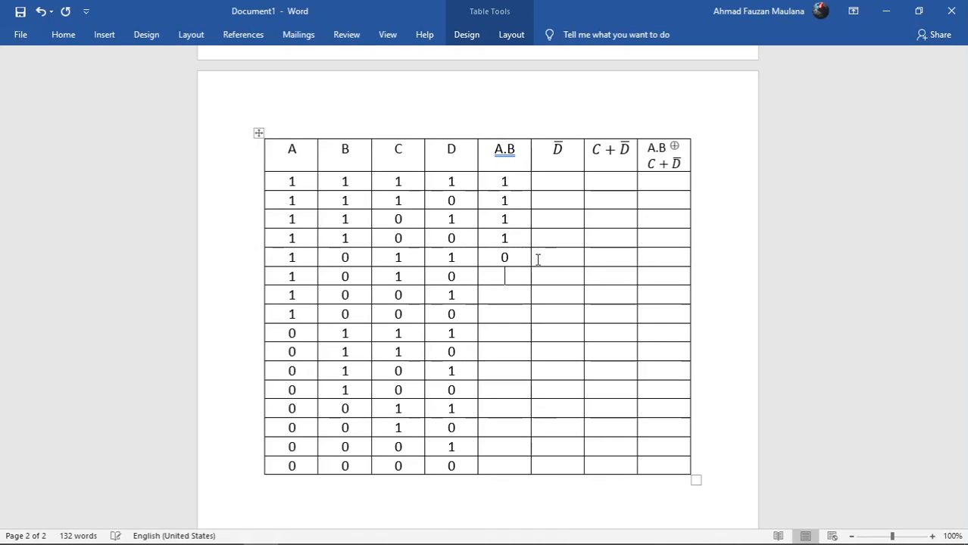
text(0)
key(Down)
text(0)
key(Down)
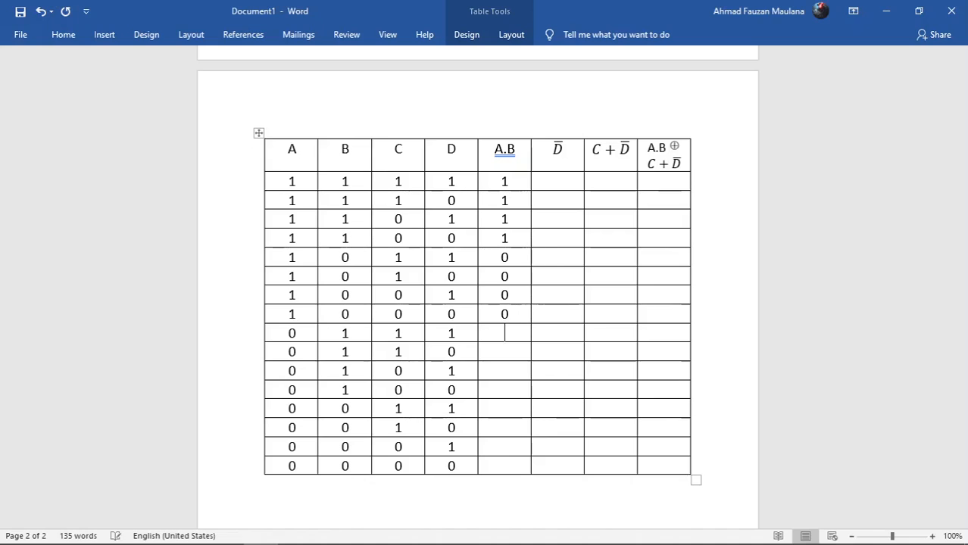
Enter 0 as the A.B result in rows nine to sixteen of the page 2 truth table
text(0)
key(Down)
key(Down)
text(0)
key(Down)
text(0)
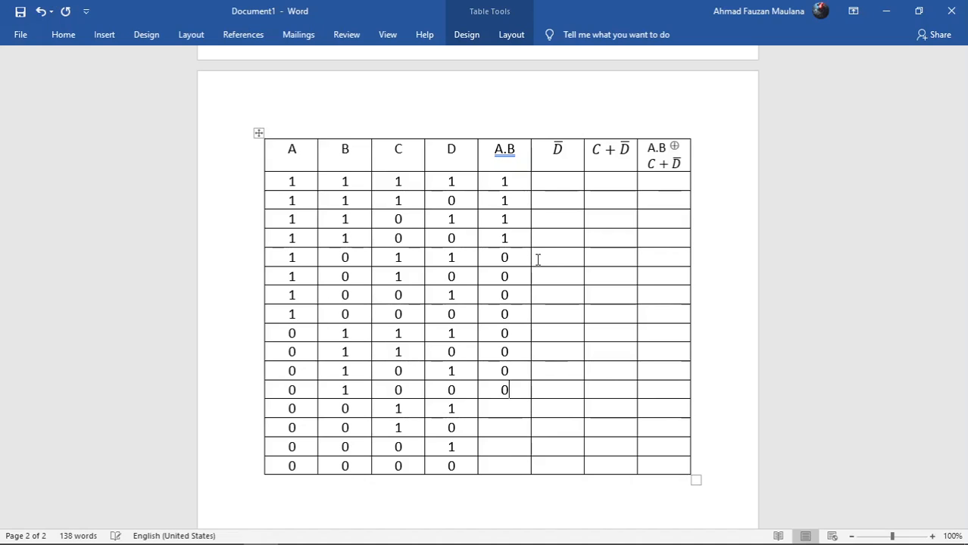
key(Down)
text(0)
key(Down)
text(0)
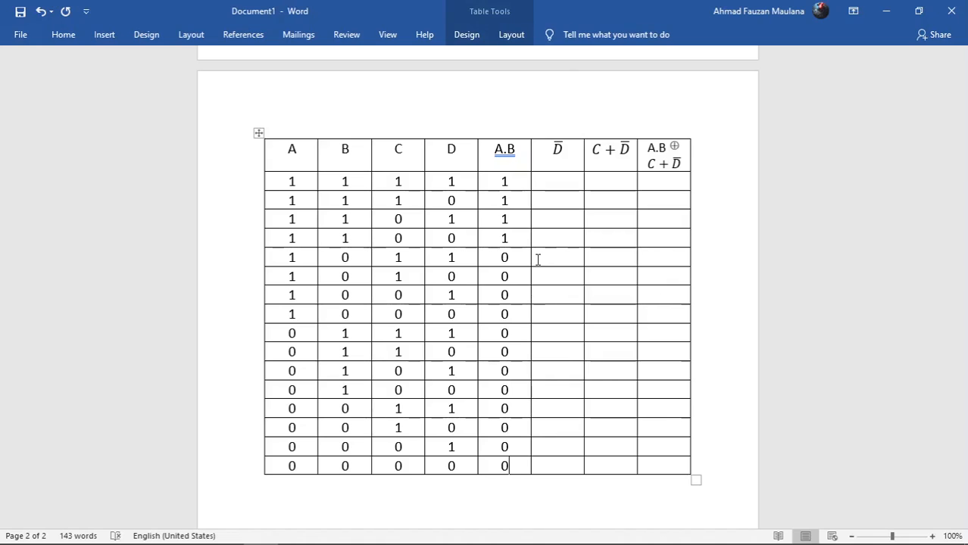
Highlight the D input values and enter 0, 1, 0 in the first three rows of the negated D column
click(564, 181)
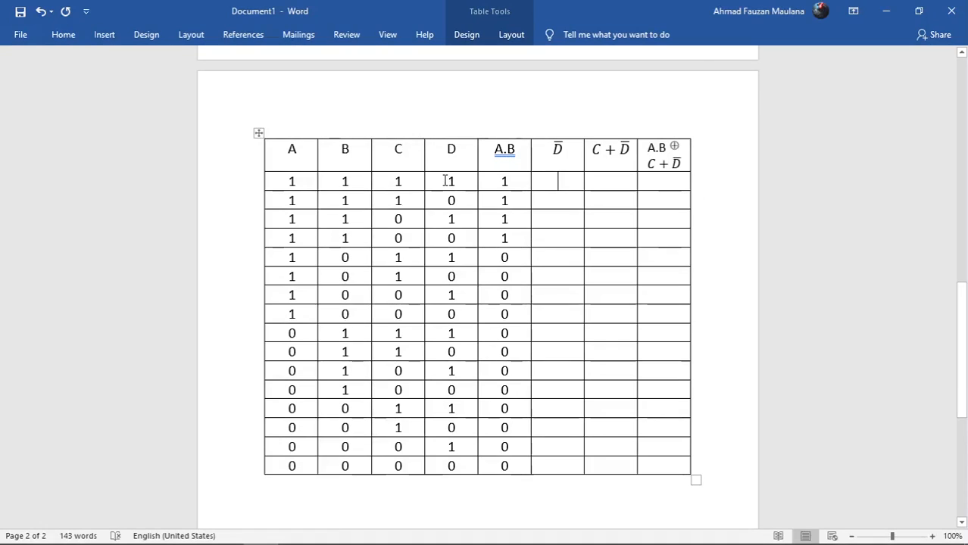
mouse_move(447, 180)
mouse_down()
mouse_move(466, 270)
mouse_move(451, 445)
mouse_move(477, 465)
mouse_up()
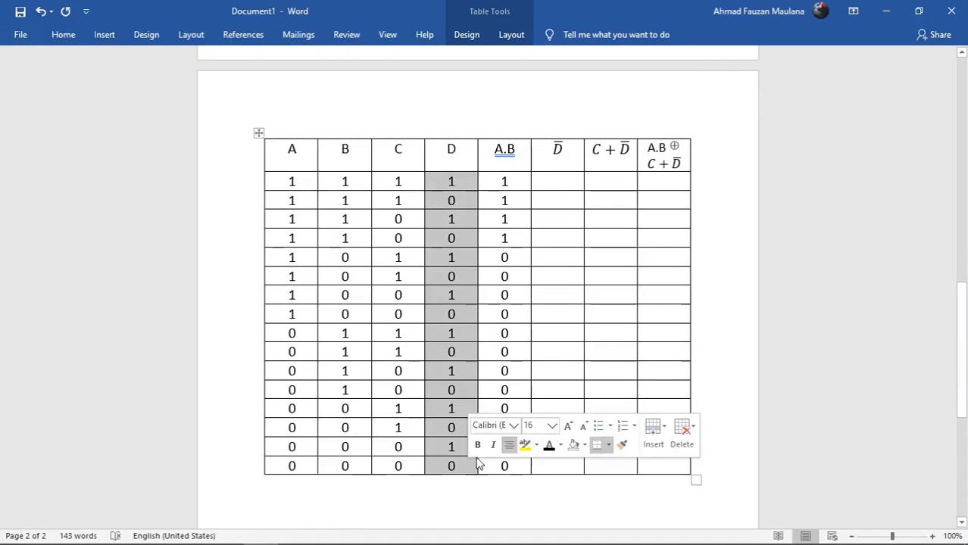
click(564, 183)
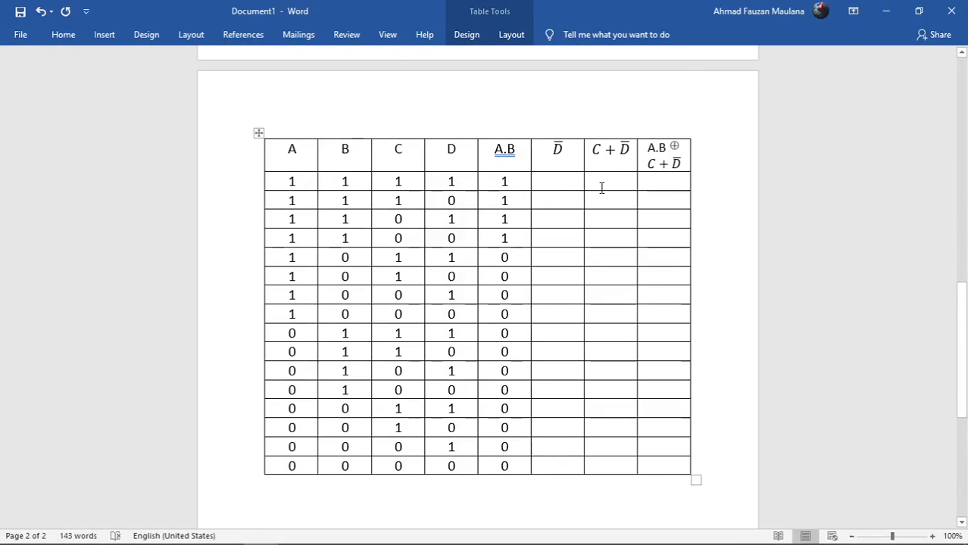
text(0)
key(Down)
text(1)
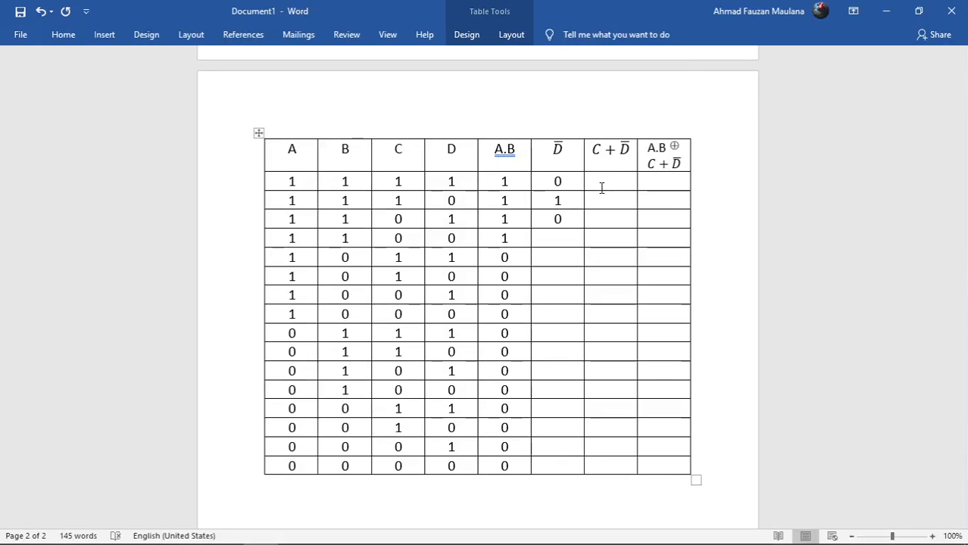
Enter 1, 0, 1, 0, 1, 0 in rows four to nine of the negated D column
key(Down)
text(1)
key(Down)
text(0)
key(Down)
key(Down)
text(0)
key(Down)
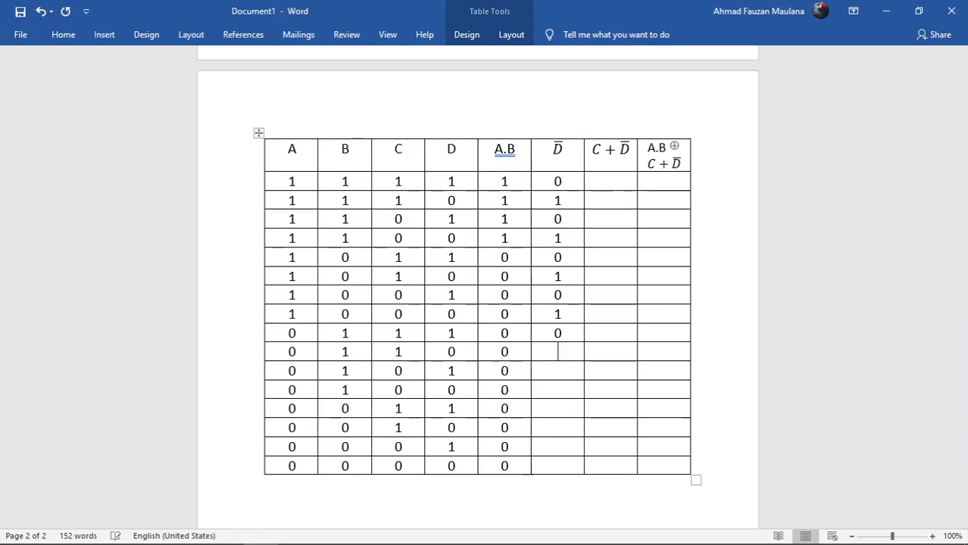
Complete the negated D column with 1, 0, 1, 0, 1, 0, 1 in rows ten to sixteen
text(1)
key(Down)
text(0)
key(Down)
text(1)
key(Down)
text(0)
key(Down)
text(1)
key(Down)
text(0)
key(Down)
text(1)
Enter 1, 1, 0 in the first three rows of the C + negated D column
click(612, 180)
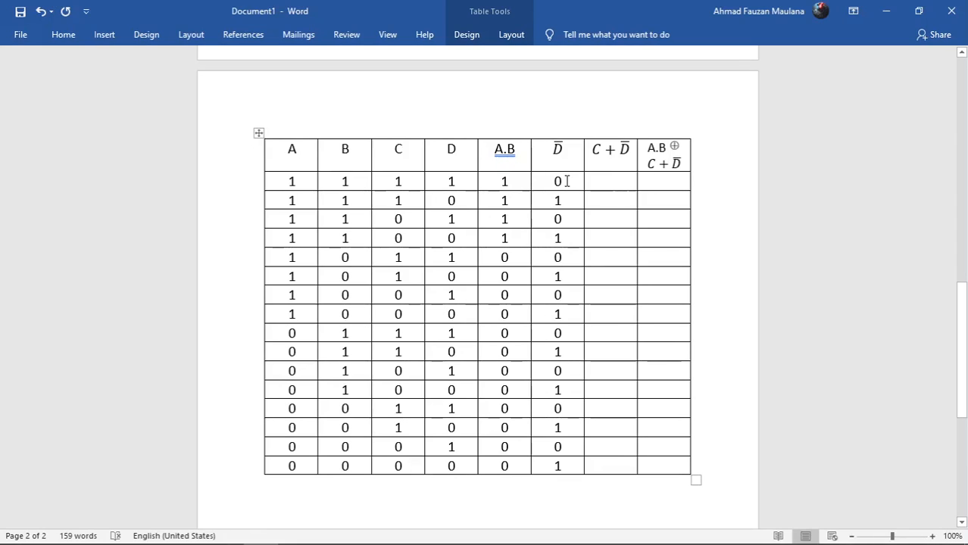
click(628, 182)
text(1)
click(611, 200)
text(1)
click(415, 220)
click(397, 218)
click(612, 219)
text(0)
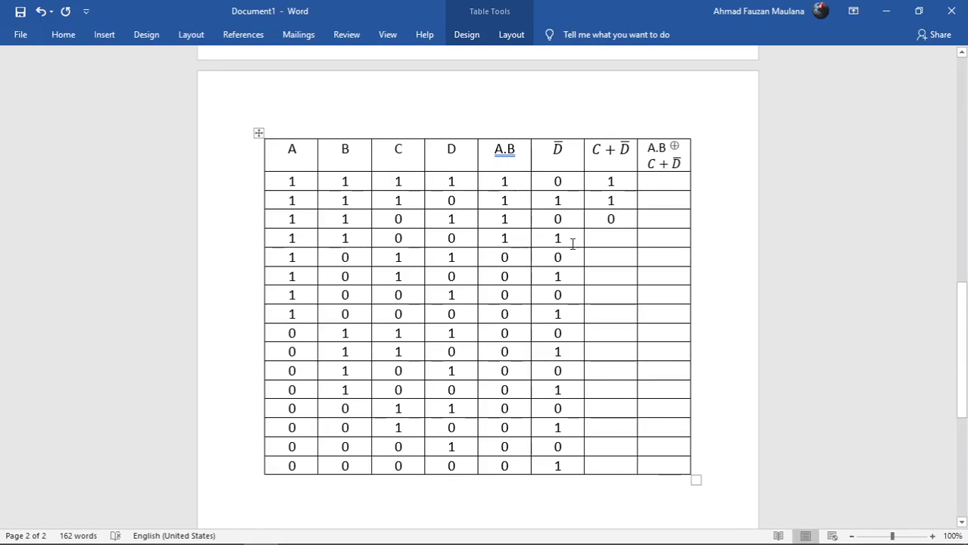
Enter 1 in rows four to six and 0 in row seven of the C + negated D column
click(612, 237)
text(1)
click(615, 258)
text(1)
click(612, 279)
text(1)
click(570, 295)
click(402, 295)
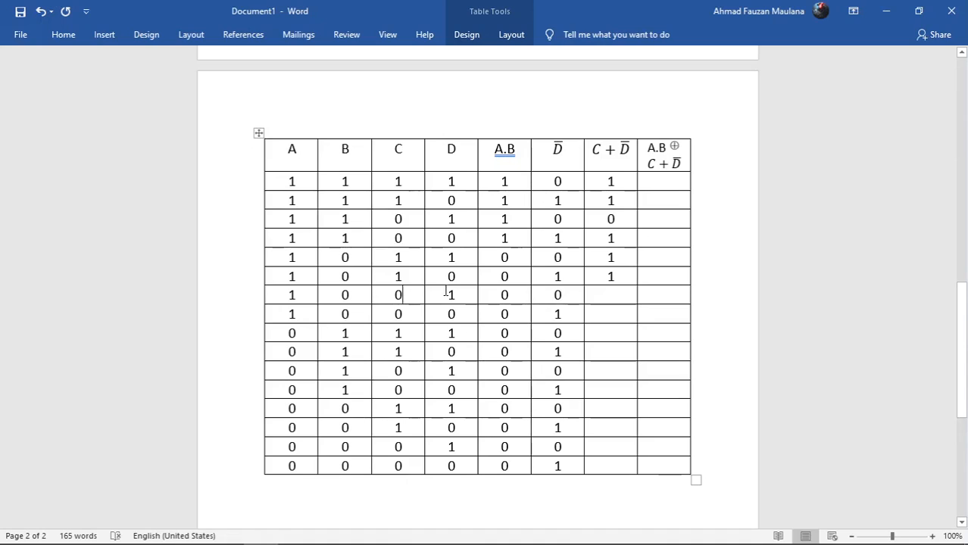
click(561, 295)
click(608, 295)
text(0)
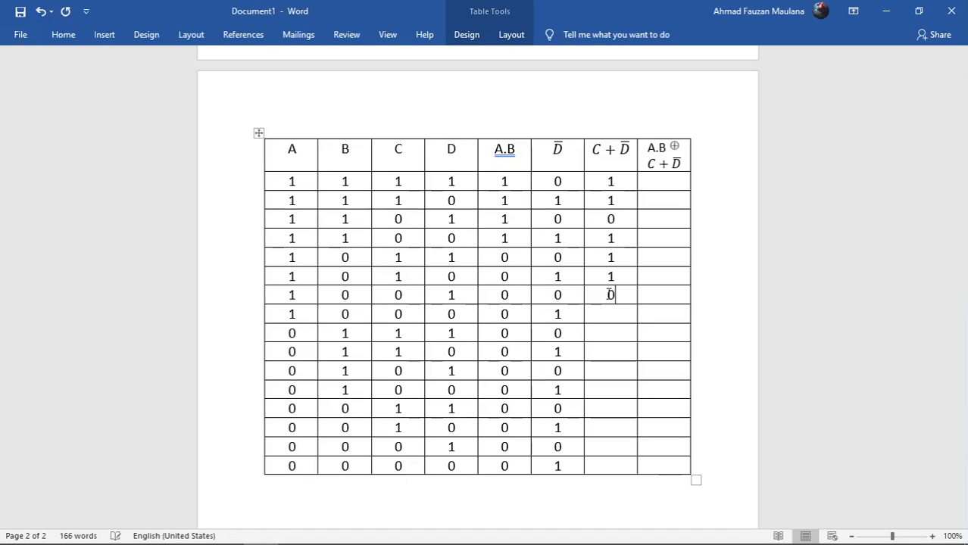
Complete the C + negated D column with 1, 1, 1, 0, 1, 1, 1, 0, 1 in rows eight to sixteen
key(Down)
text(1)
key(Down)
text(1)
key(Down)
text(01)
key(Down)
text(1)
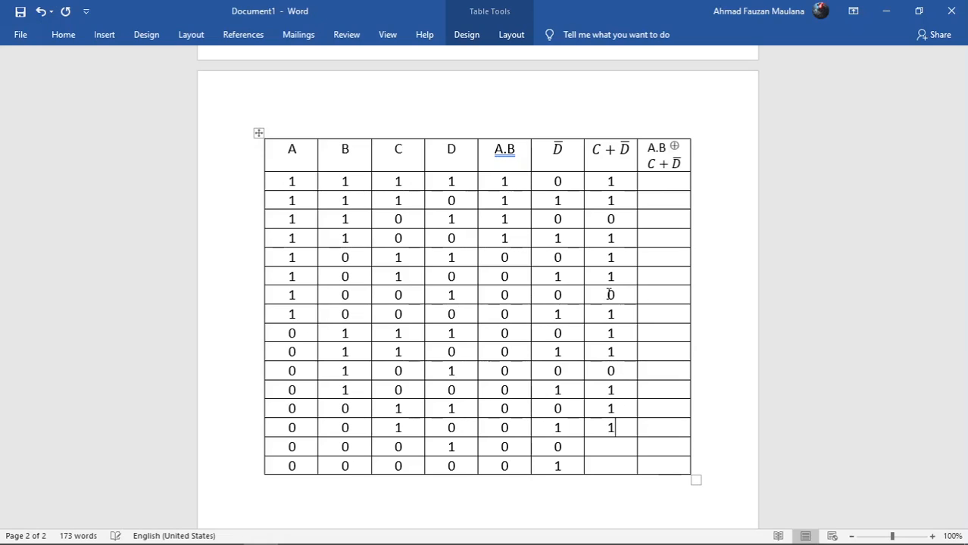
text(0)
key(Down)
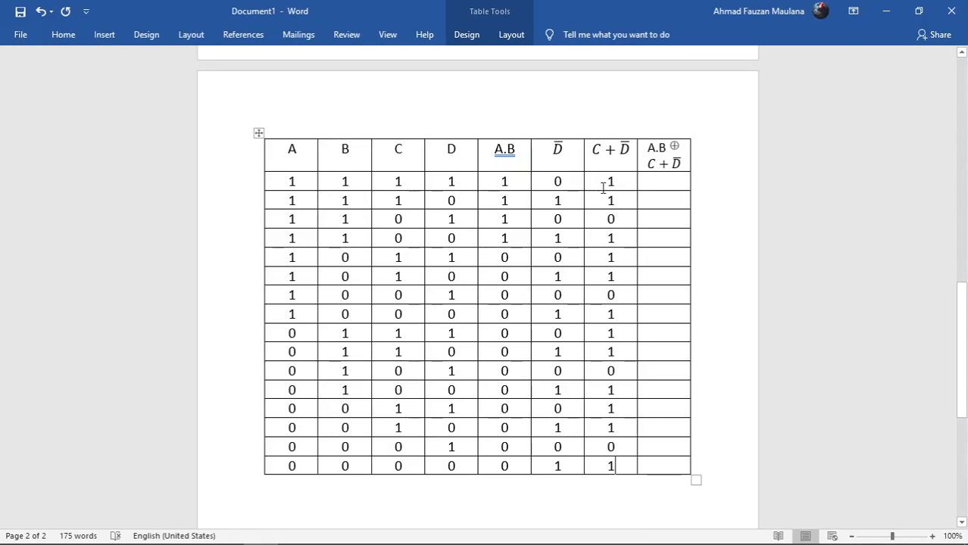
Highlight the A.B and C + negated D results and enter 0 in the first two rows of the final XOR column
drag(604, 181, 621, 461)
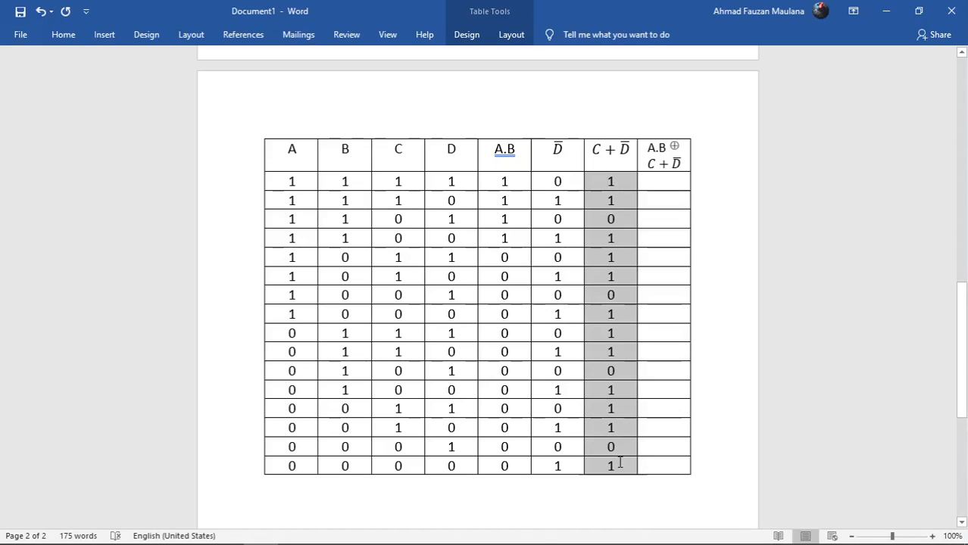
click(669, 181)
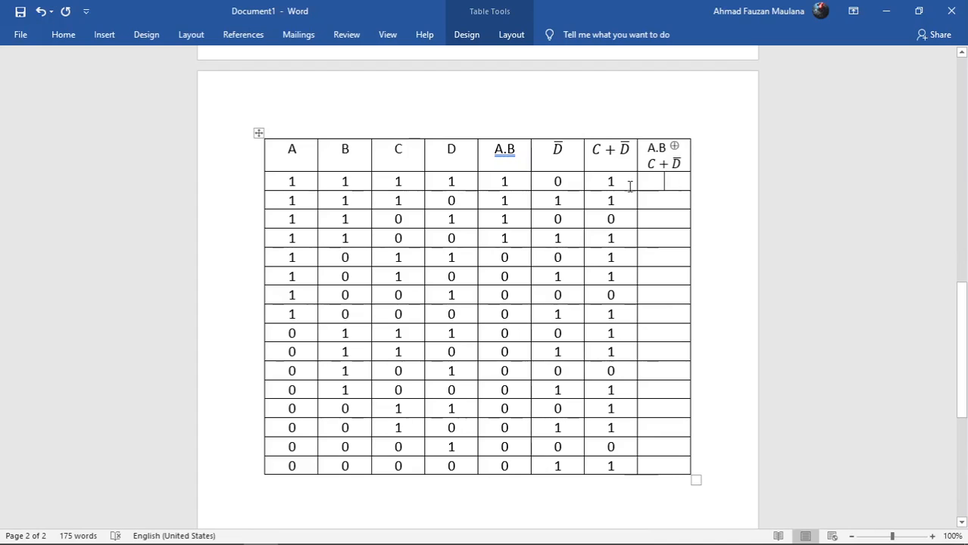
drag(502, 181, 504, 465)
drag(606, 183, 611, 464)
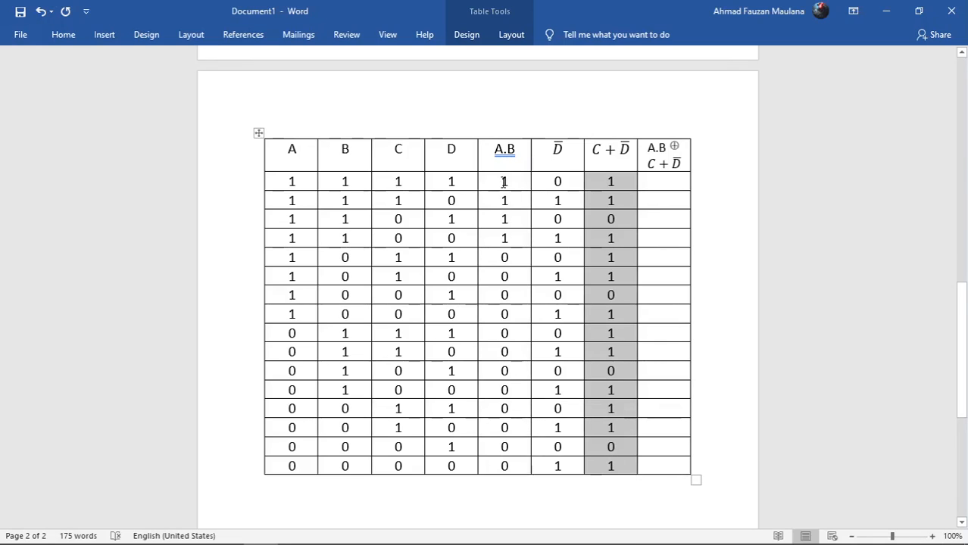
click(661, 181)
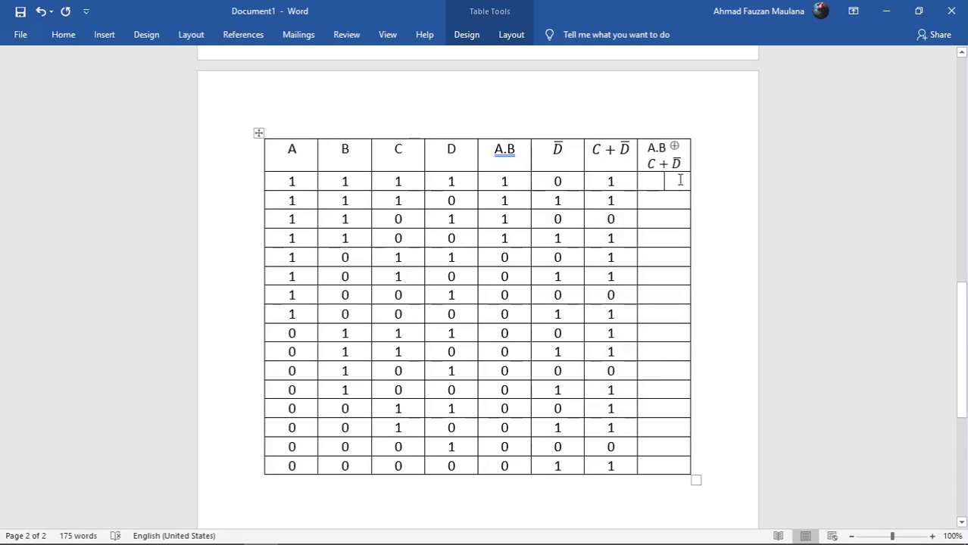
text(0)
click(661, 202)
text(0)
Enter 1 in row three and 0 in row four of the final column, A.B XOR C + negated D
click(504, 218)
click(618, 218)
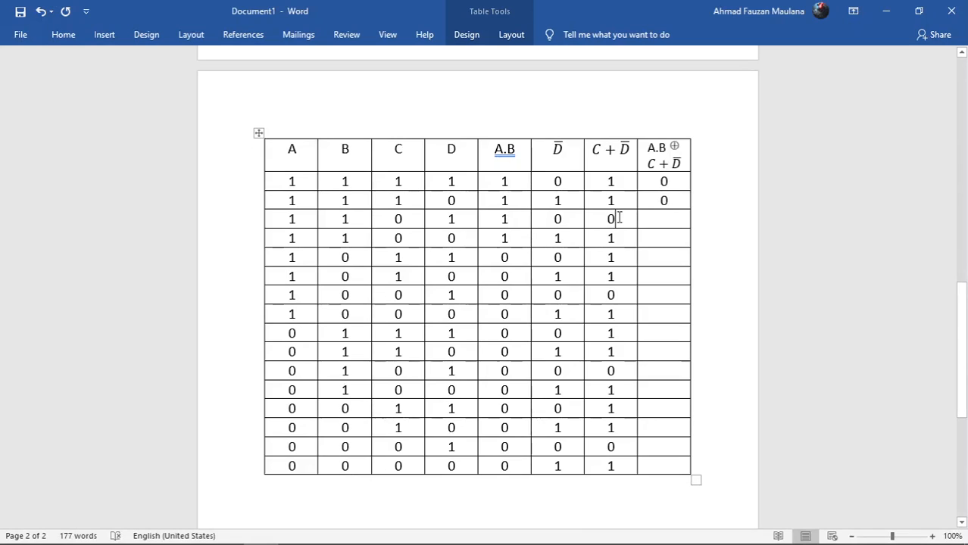
click(666, 220)
text(1)
click(510, 238)
click(674, 237)
text(0)
Enter 1, 1, 0, 1 in rows five to eight of the final XOR column
click(672, 258)
text(1)
click(661, 277)
text(1)
click(661, 295)
text(0)
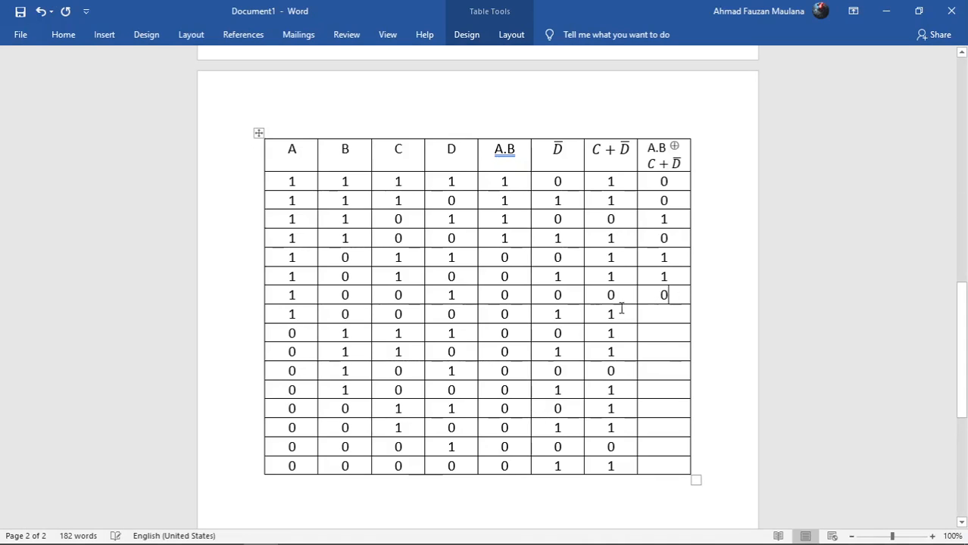
click(661, 314)
text(1)
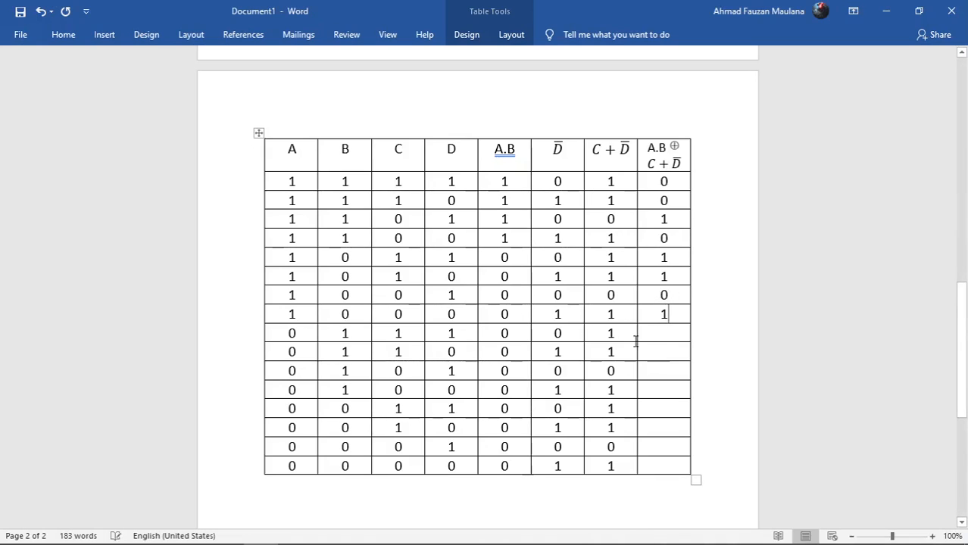
Enter 1, 1, 0, 1 in rows nine to twelve of the final XOR column
click(674, 333)
text(1)
click(664, 353)
text(1)
click(664, 373)
text(0)
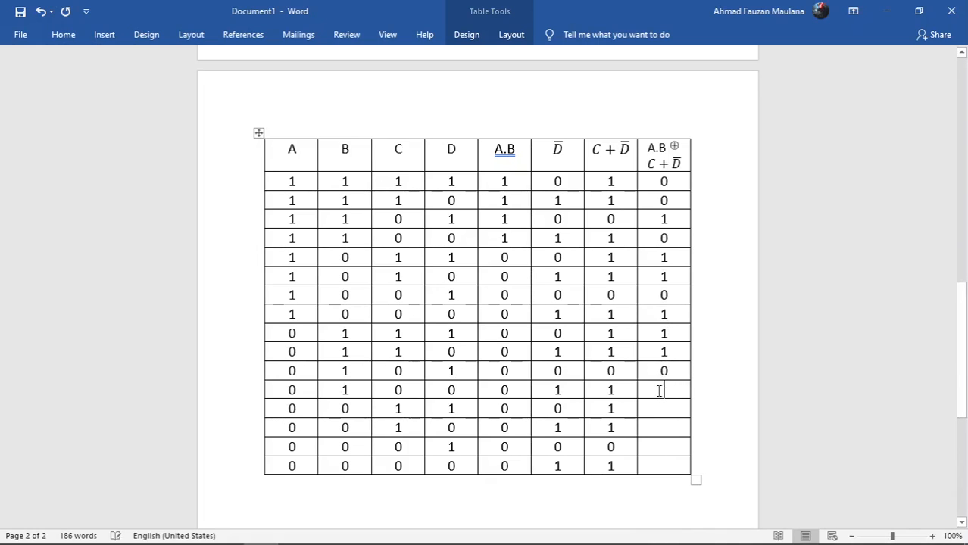
text(1)
Enter 1, 1, 0, 1 in the last four rows of the final XOR column and select all of its results
click(676, 406)
text(1)
click(666, 430)
text(1)
text(0)
click(660, 465)
text(1)
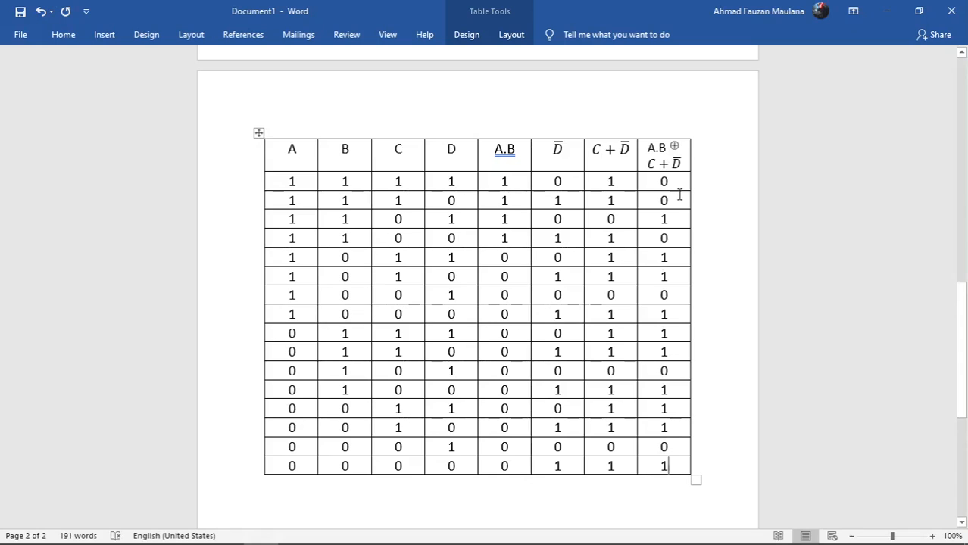
drag(659, 181, 662, 466)
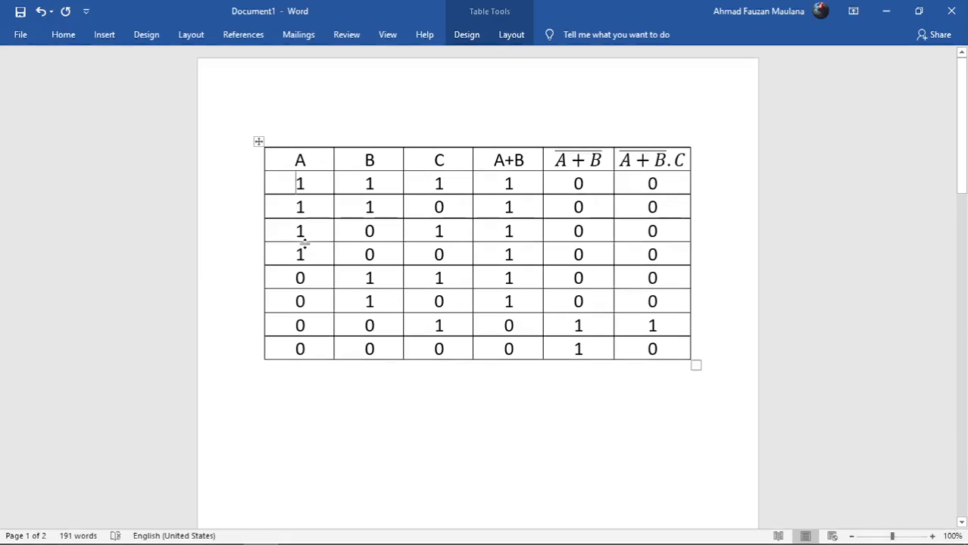
Switch to the Proteus 8 Professional schematic, view the Pick Devices library dialog and close it
key(alt+Tab)
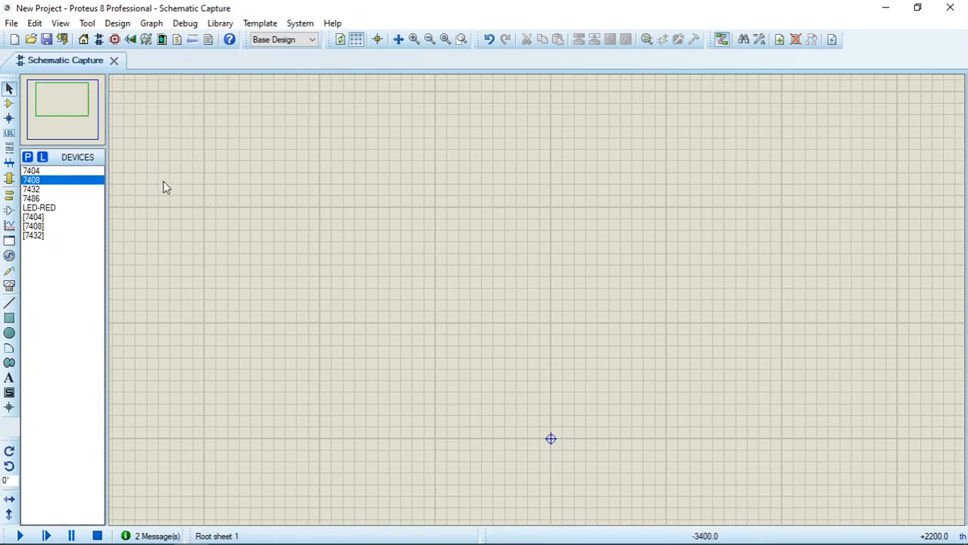
click(27, 159)
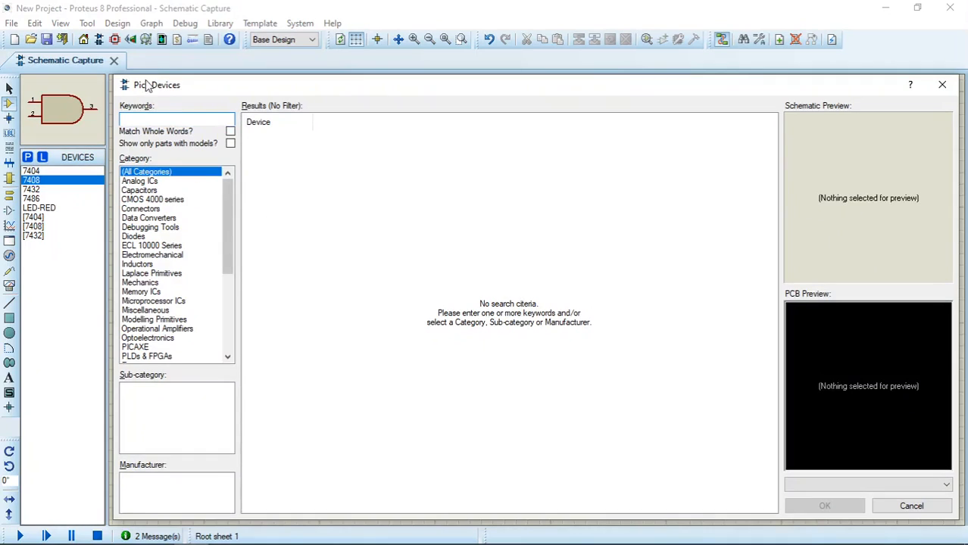
click(942, 85)
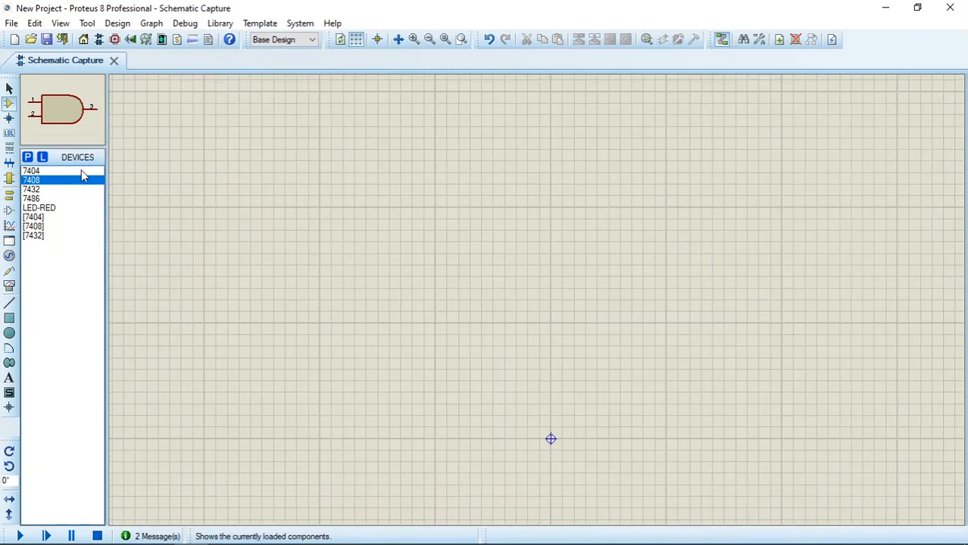
Preview the symbols of the loaded 7404, 7408, 7432, 7486 and LED-RED devices
click(44, 175)
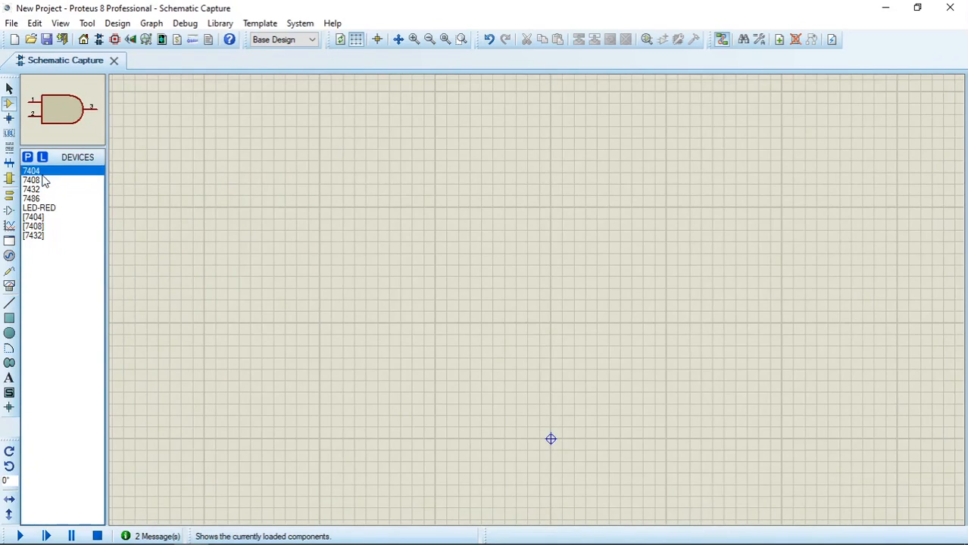
click(43, 180)
click(43, 190)
click(38, 199)
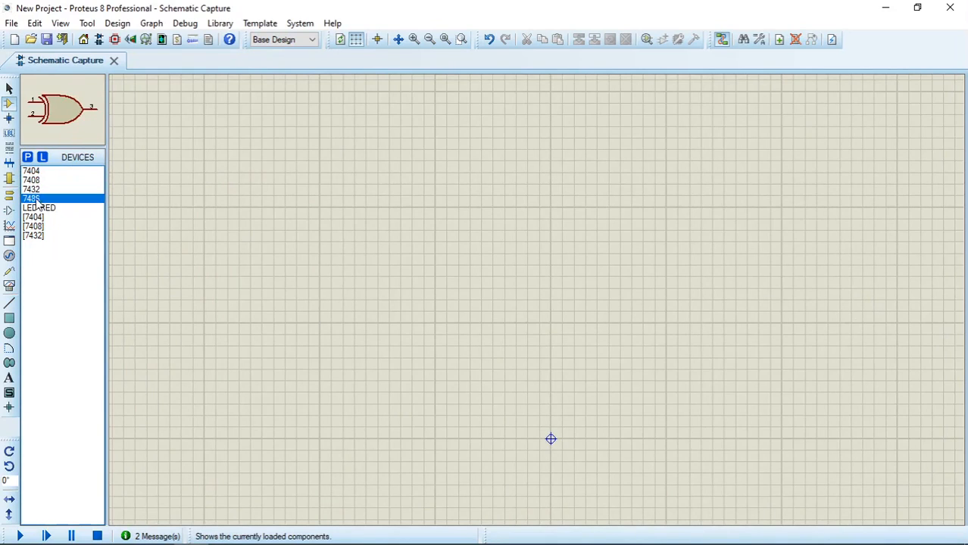
click(40, 209)
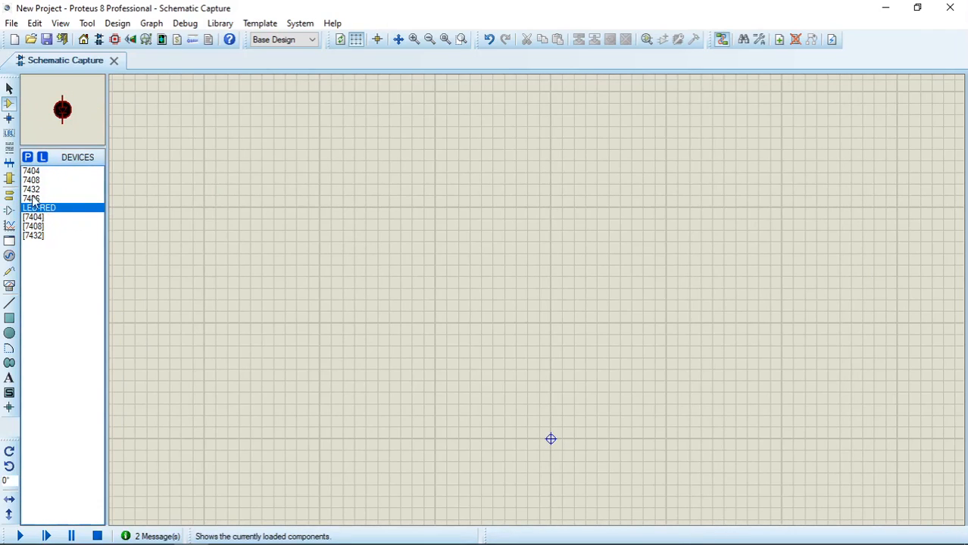
click(31, 171)
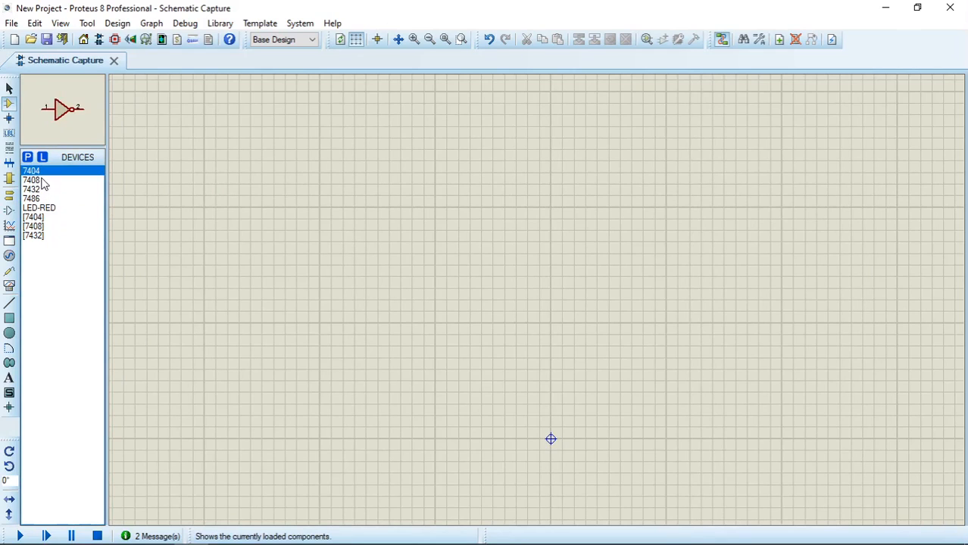
click(36, 181)
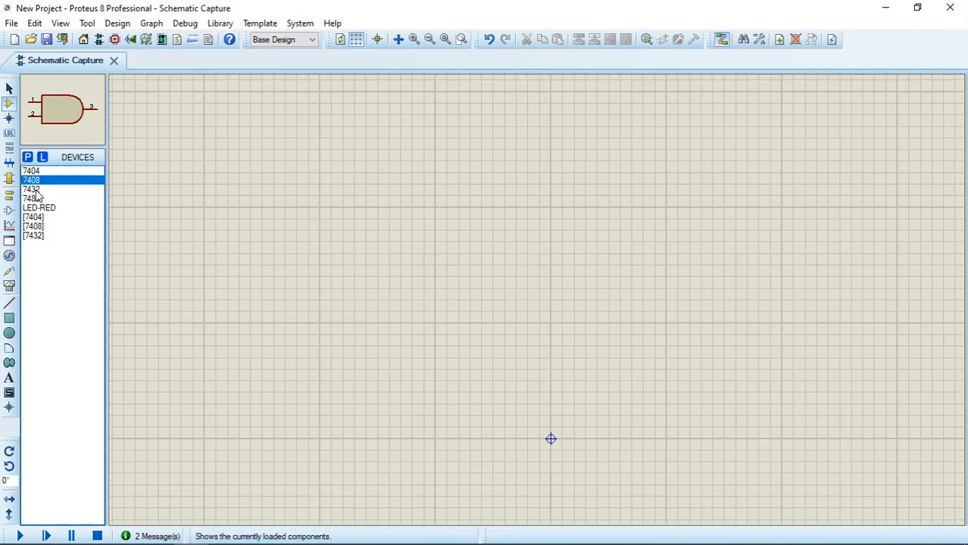
click(33, 190)
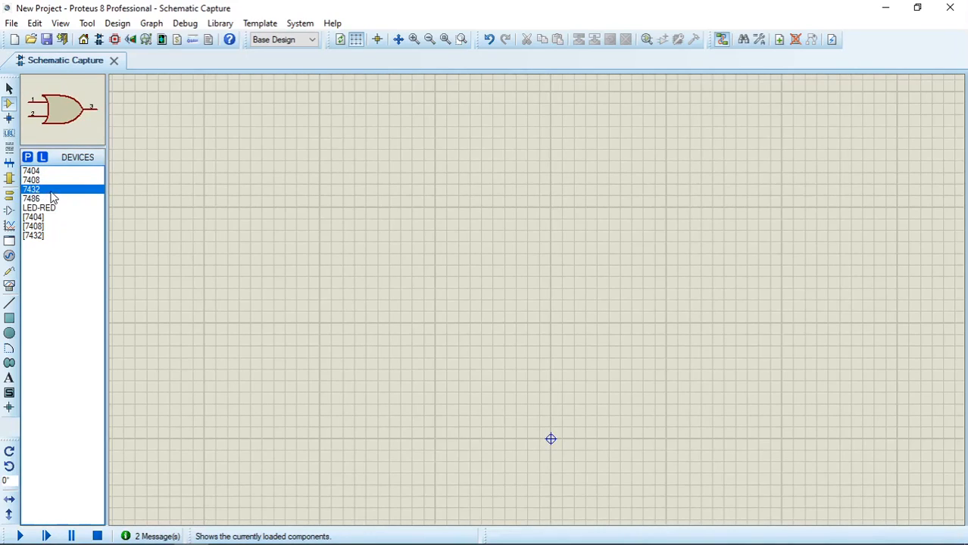
click(34, 199)
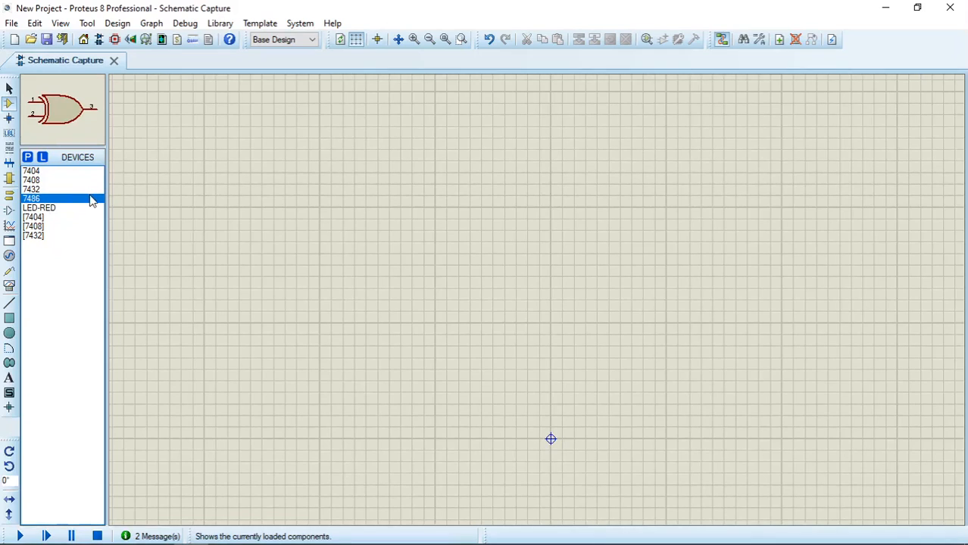
Search the device library for 7408, select the 74STD version to view its preview, and close the library without adding it
click(28, 157)
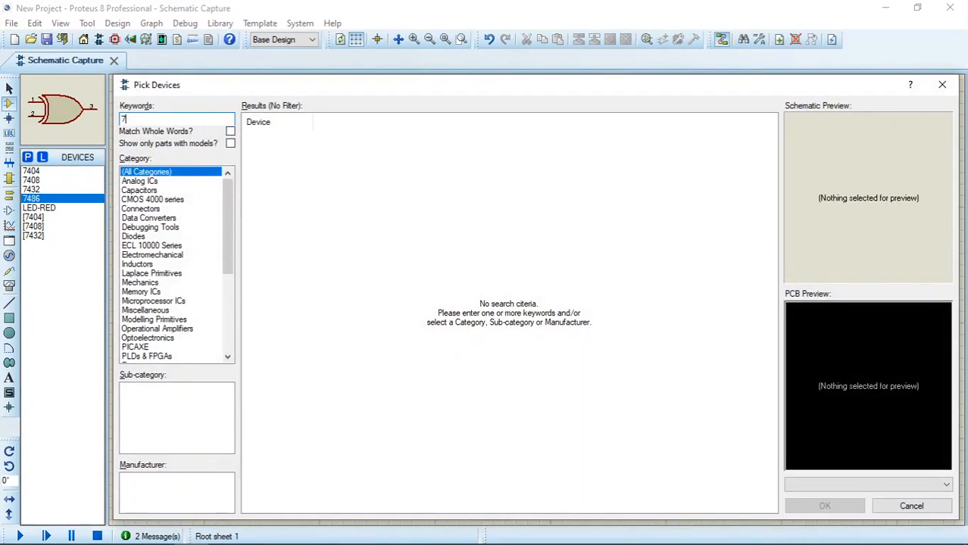
text(7409)
key(BackSpace)
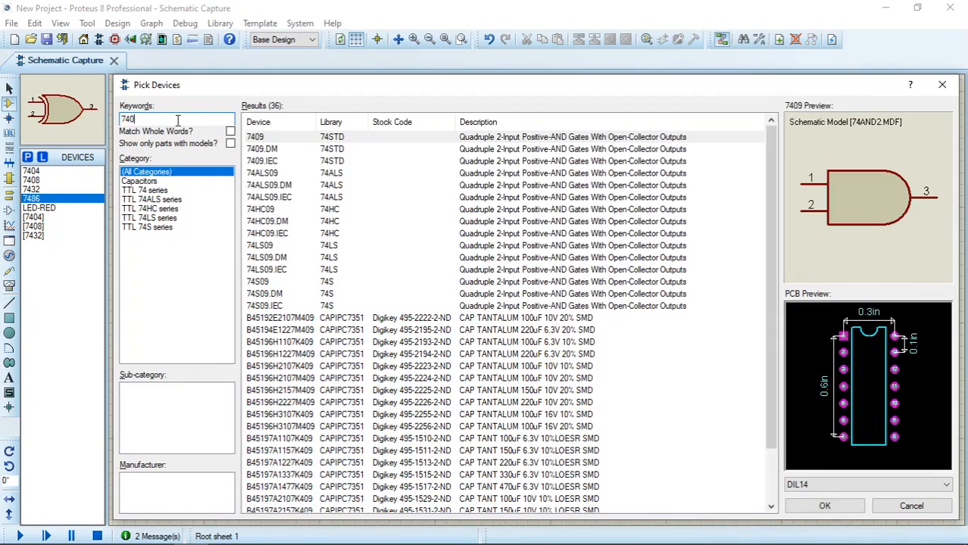
text(8)
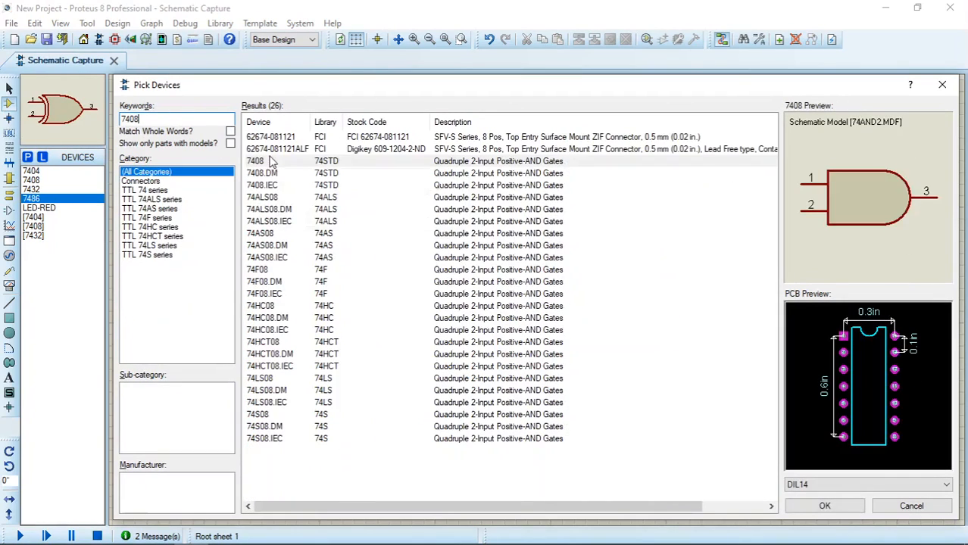
click(269, 161)
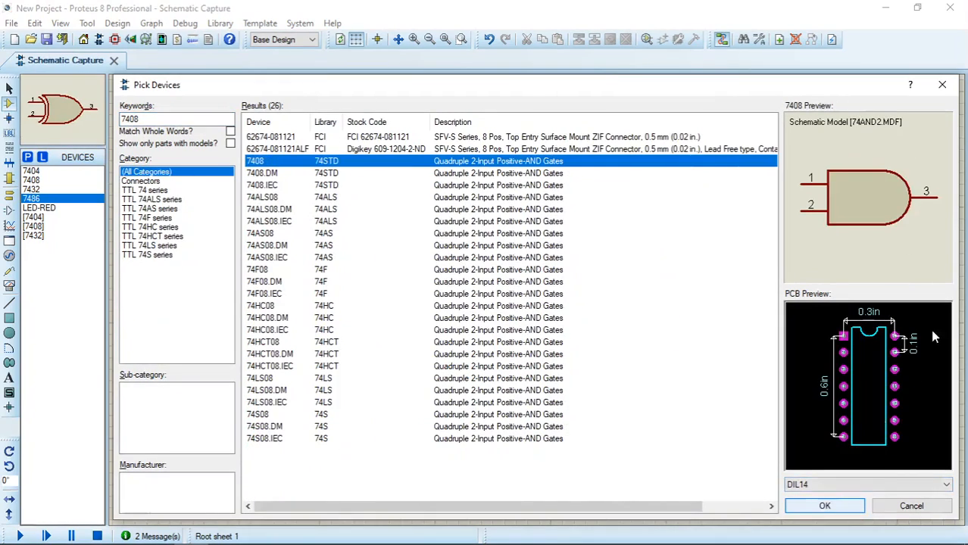
click(943, 85)
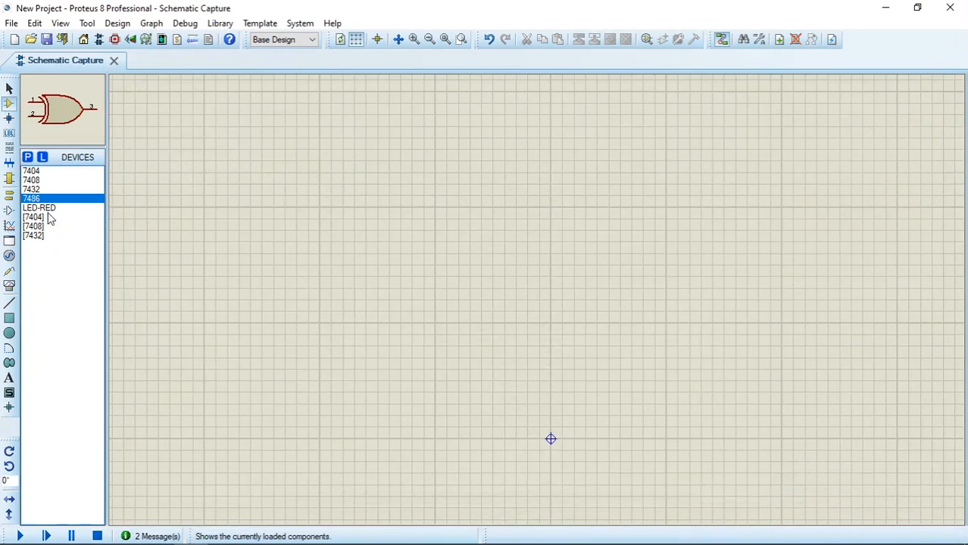
Preview the 7404, 7486 and LED-RED symbols again in the loaded device list
click(65, 172)
click(40, 199)
click(39, 174)
click(31, 209)
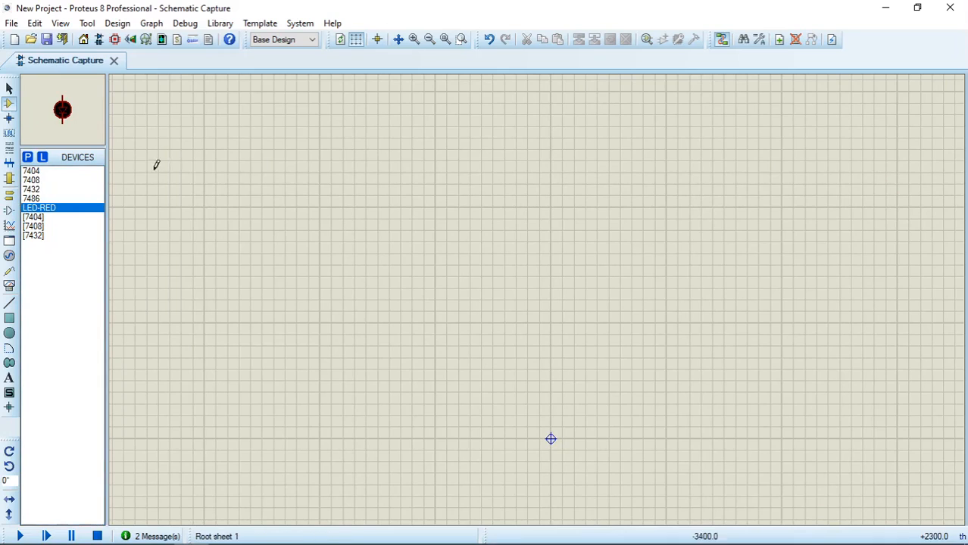
Place a power terminal in the upper area of the sheet and a ground terminal below it, and return to the 7404 device
click(9, 195)
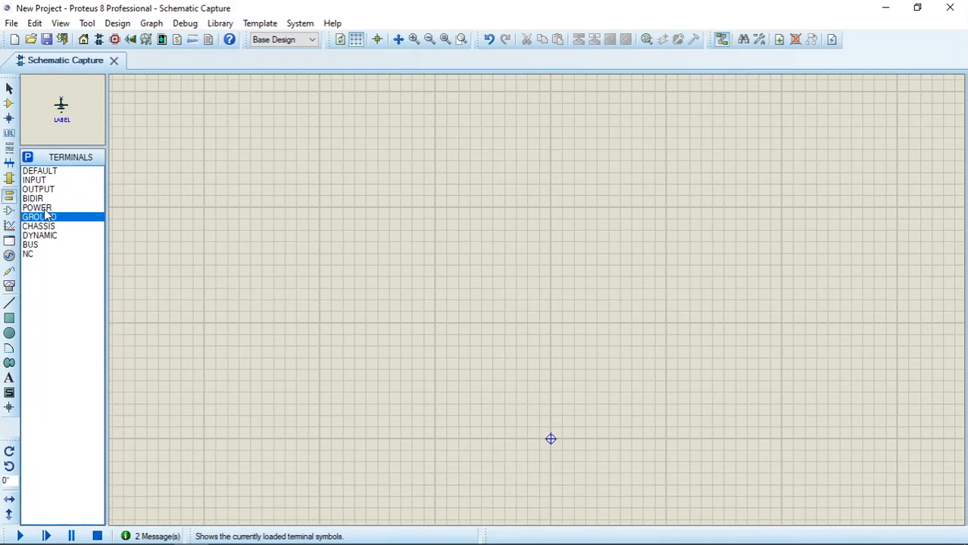
click(75, 207)
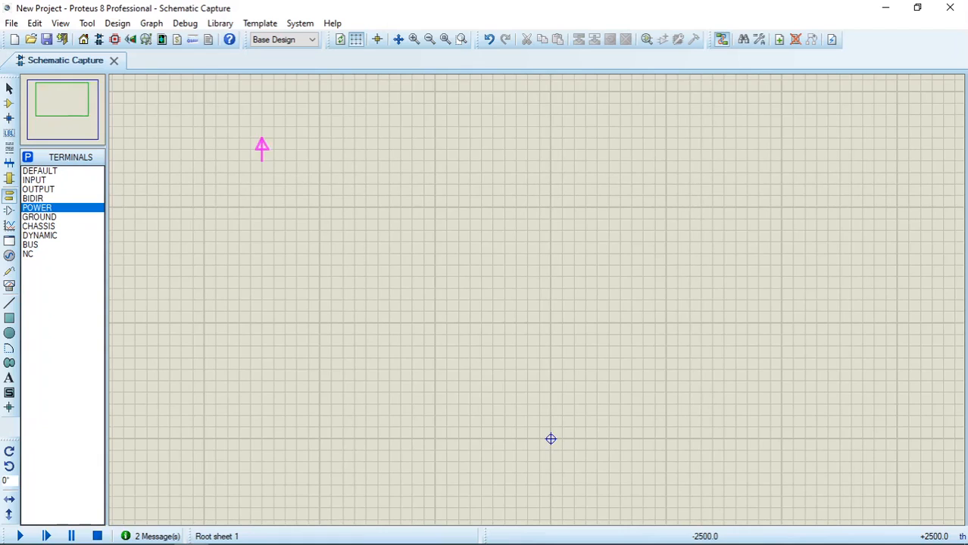
click(262, 155)
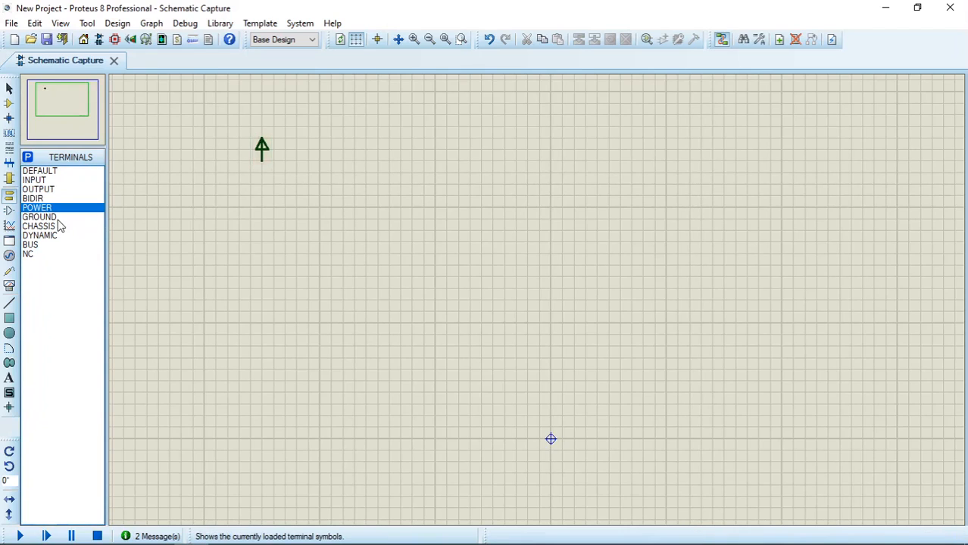
click(45, 217)
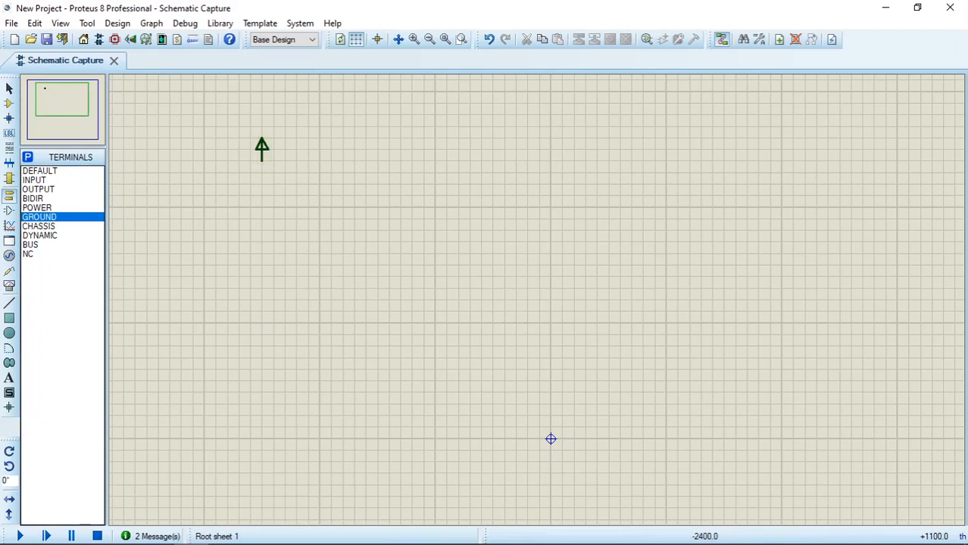
click(261, 362)
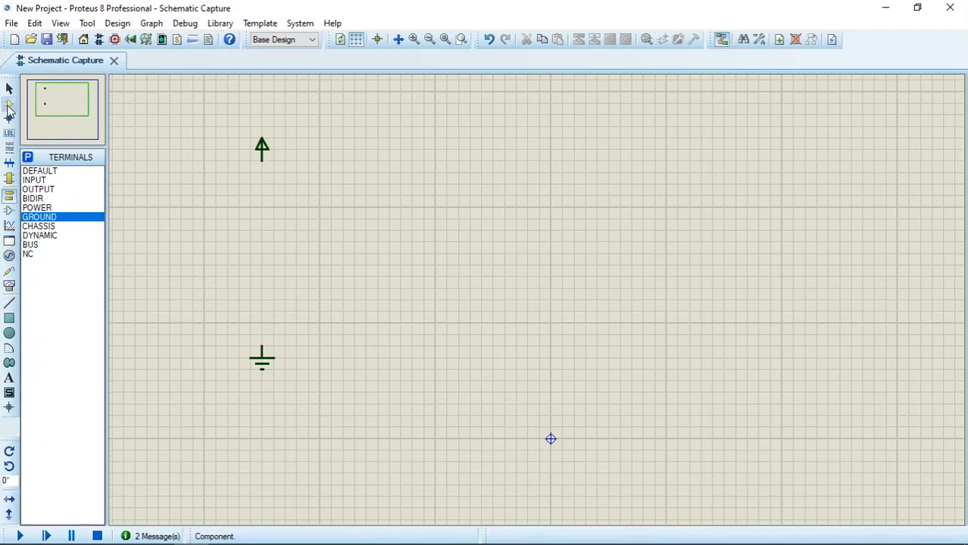
click(9, 103)
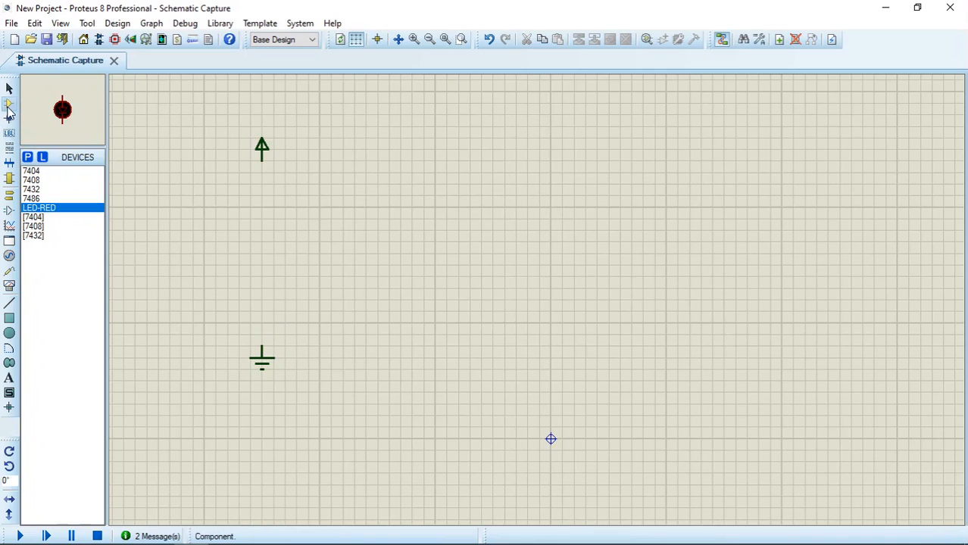
click(32, 171)
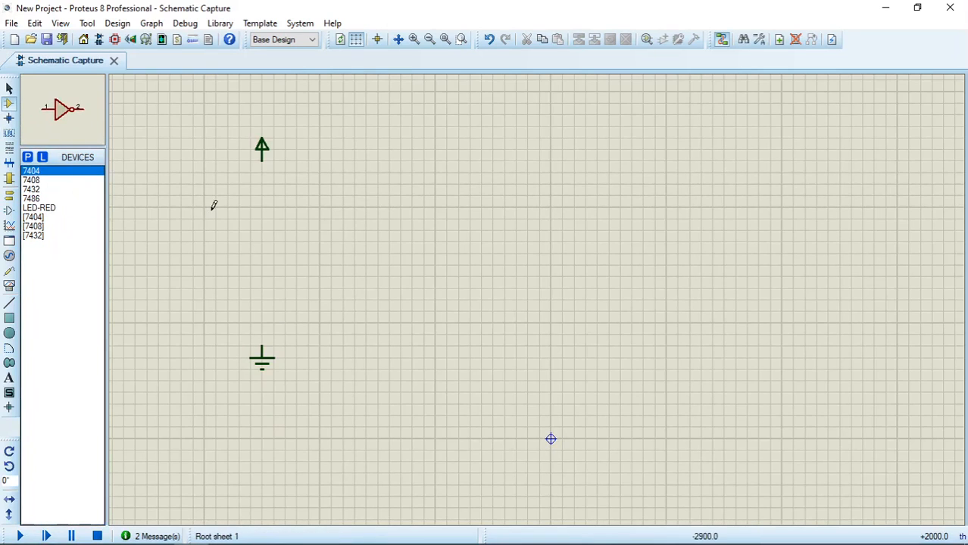
Switch to the Word truth table and examine the negated A+B AND C results, especially the row with A=0, B=0, C=1
key(alt+Tab)
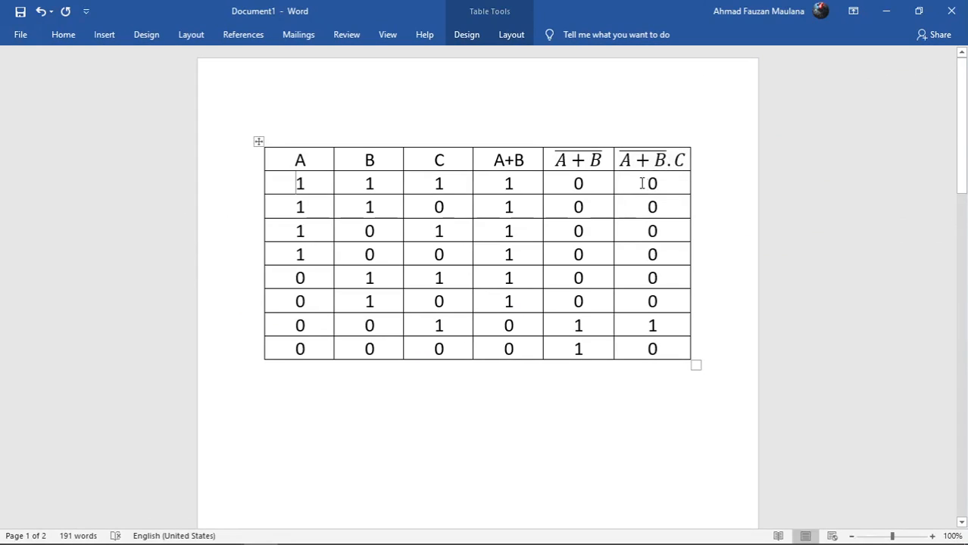
drag(646, 183, 670, 349)
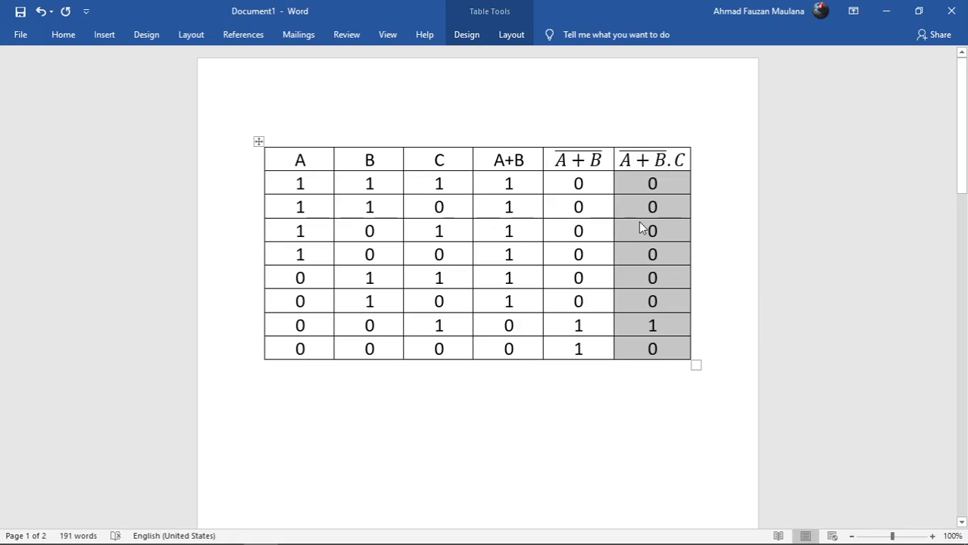
click(661, 326)
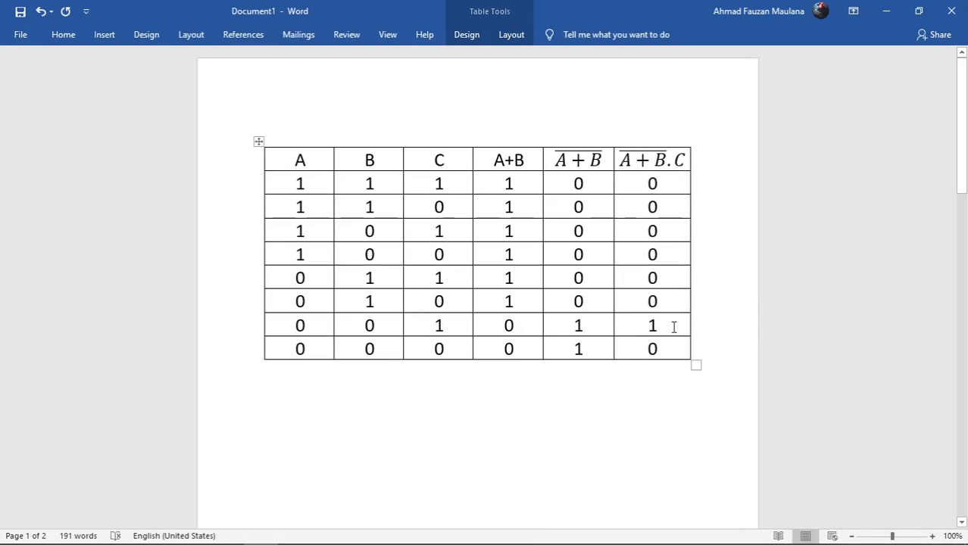
drag(674, 326, 311, 335)
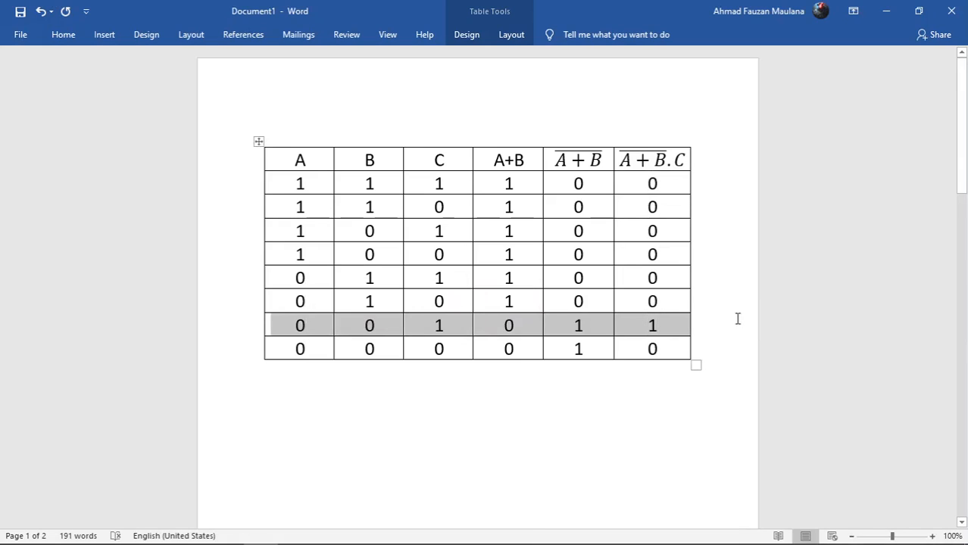
click(664, 327)
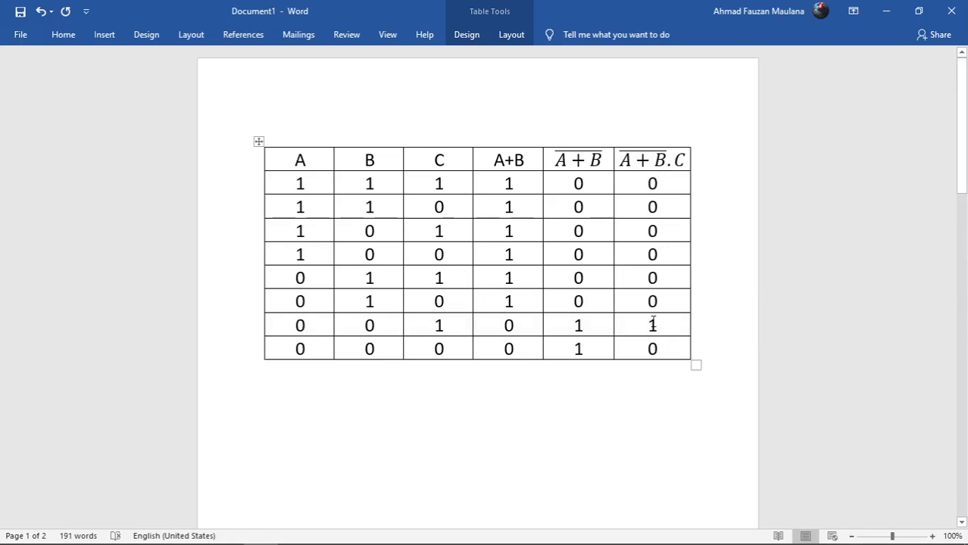
drag(638, 327, 666, 325)
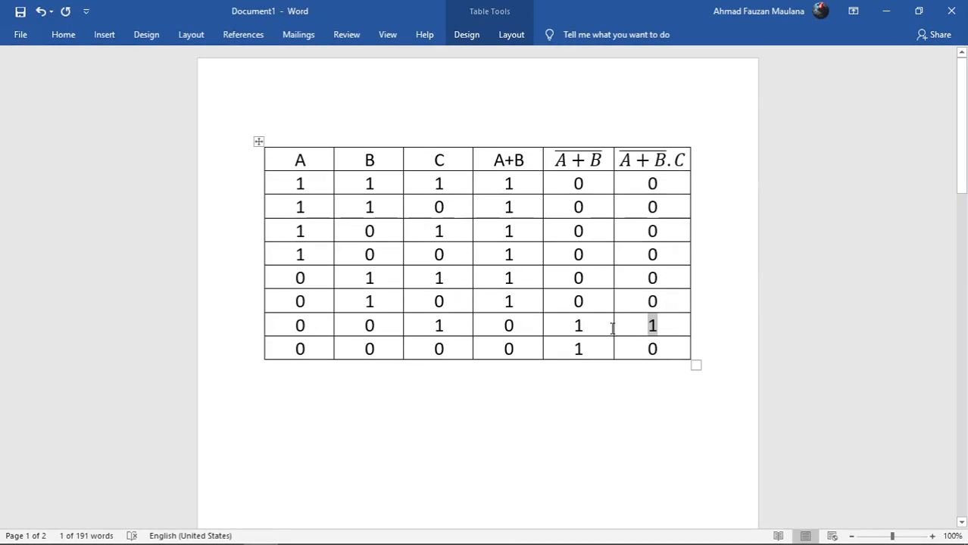
click(663, 326)
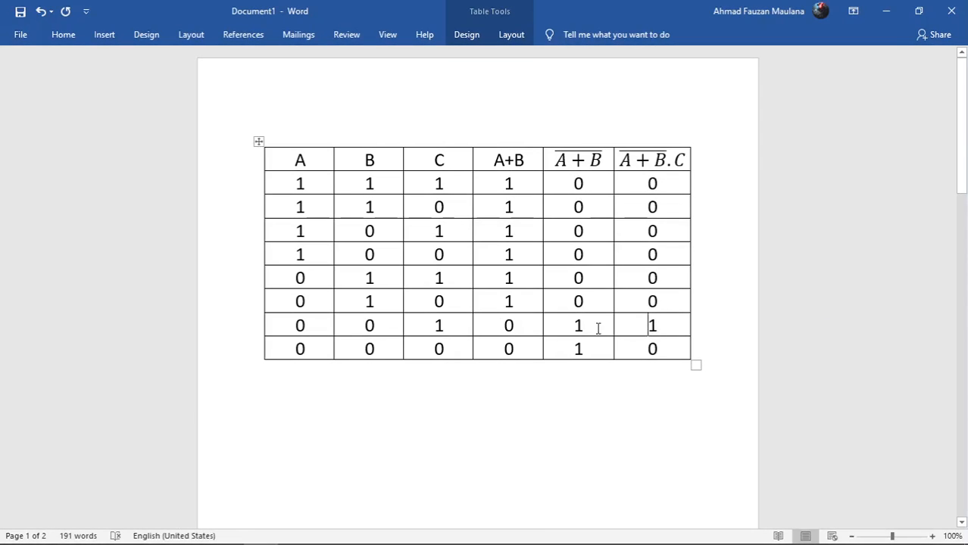
click(294, 326)
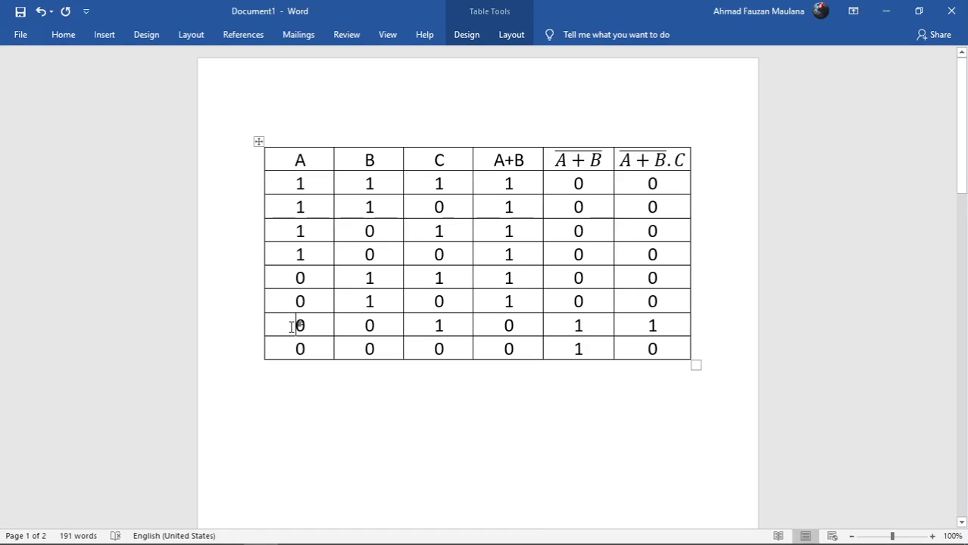
click(396, 322)
Switch back to the Proteus schematic and place a 7432 OR gate to the right of the power and ground terminals
key(alt+Tab)
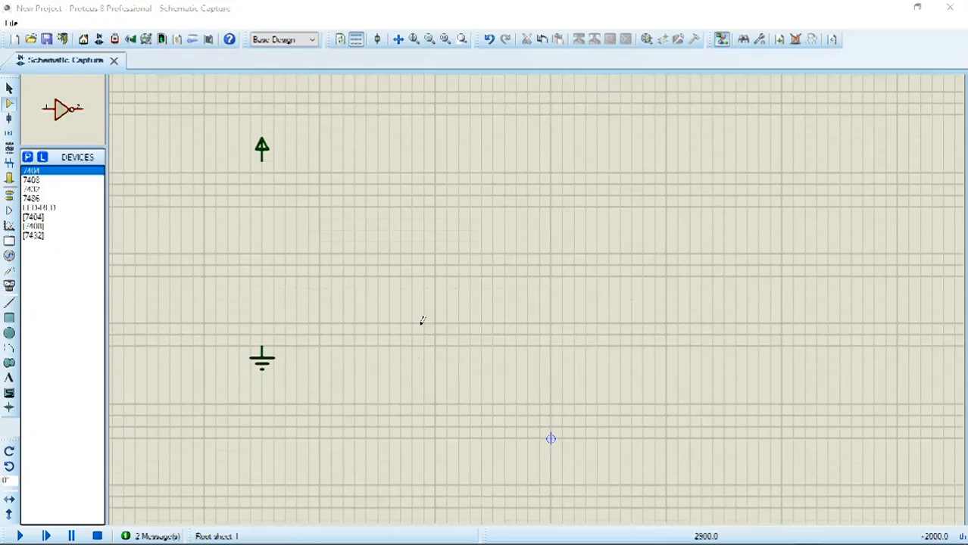
click(34, 182)
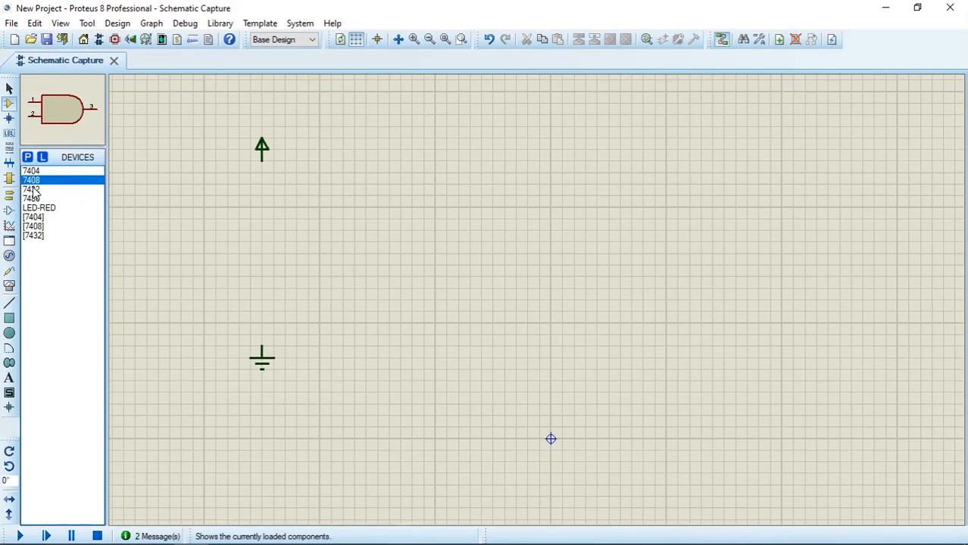
click(34, 190)
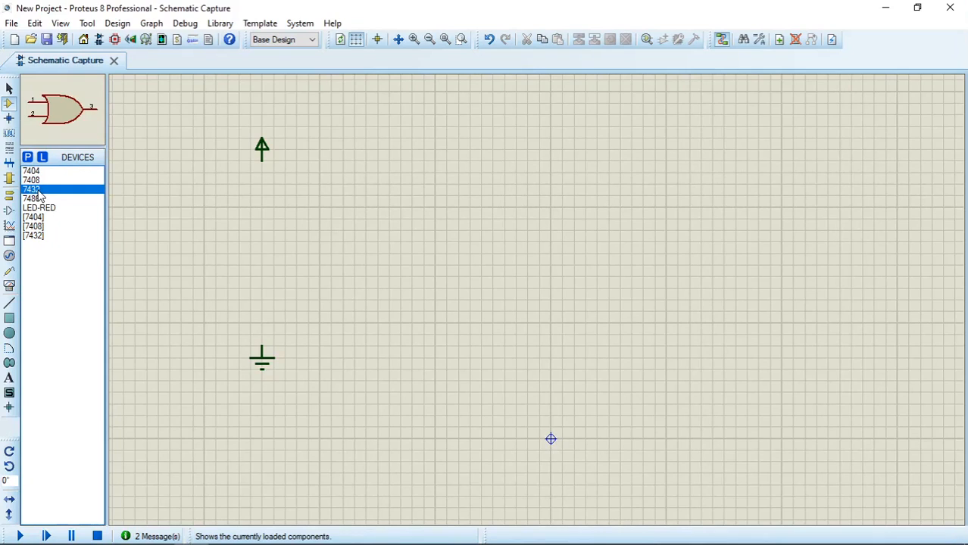
click(388, 187)
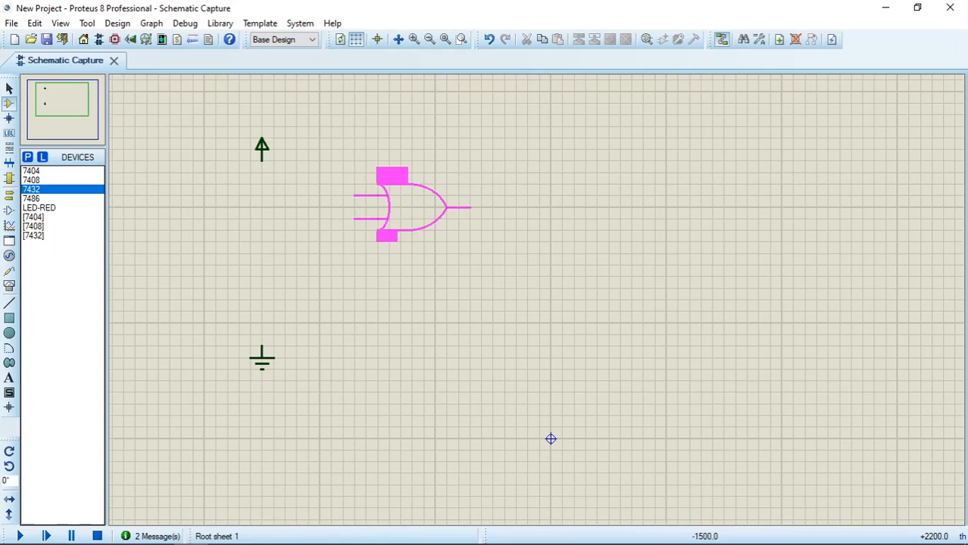
click(409, 203)
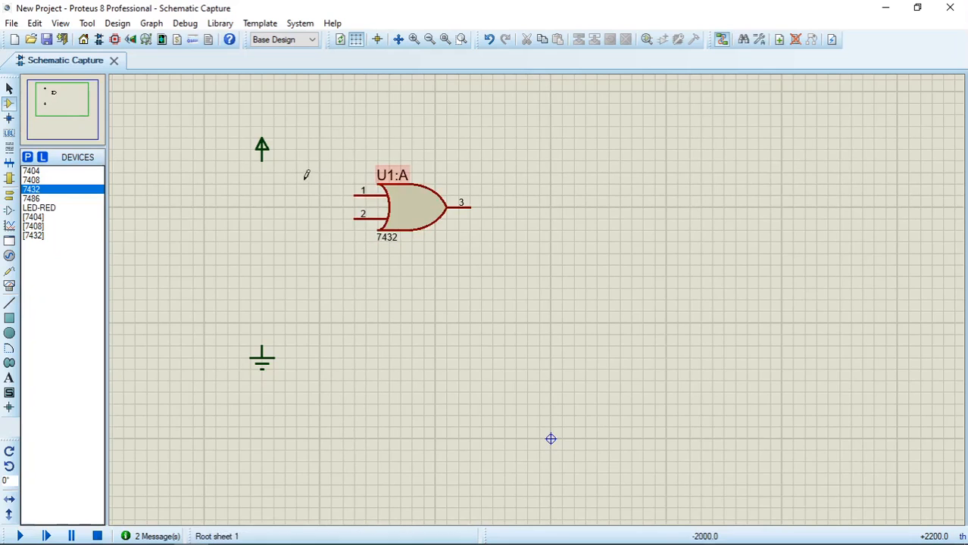
Wire the ground terminal to both inputs, pins 1 and 2, of the 7432 OR gate
click(265, 339)
click(356, 195)
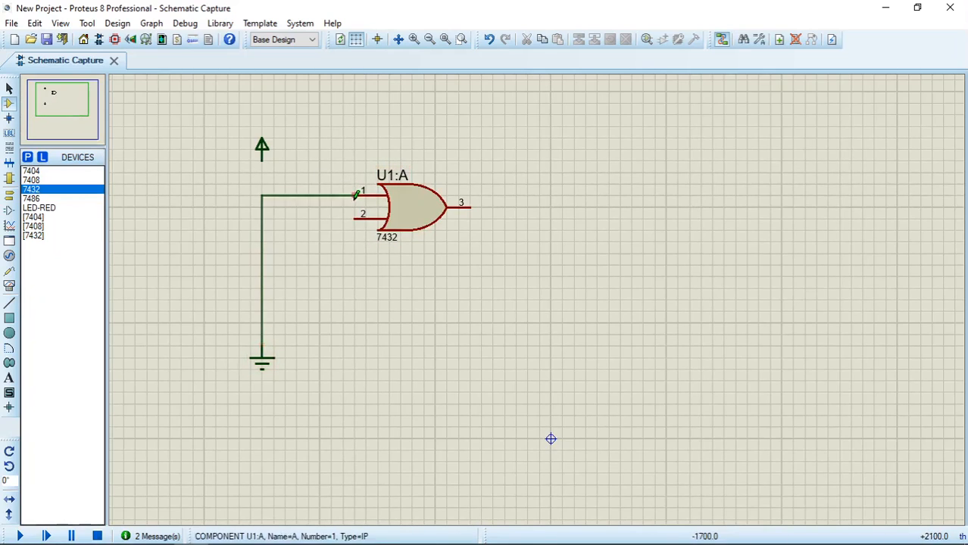
click(261, 334)
click(356, 218)
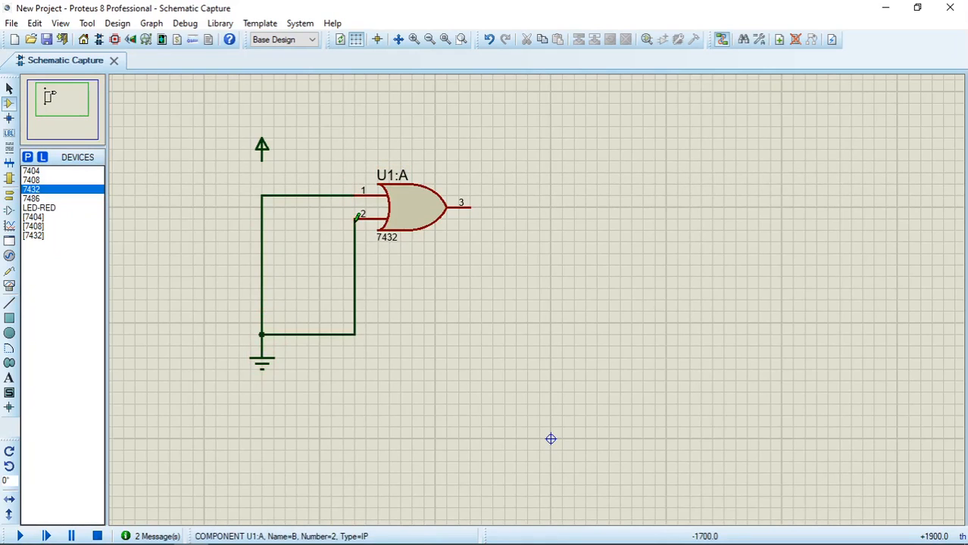
Place a 7404 inverter to the right of the OR gate and wire the OR output to the inverter's input
click(36, 171)
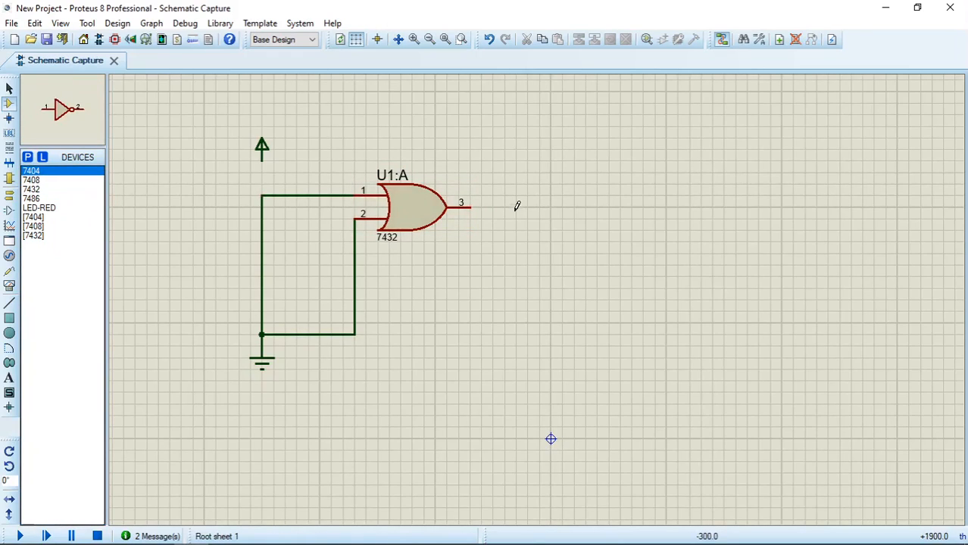
click(552, 203)
click(551, 203)
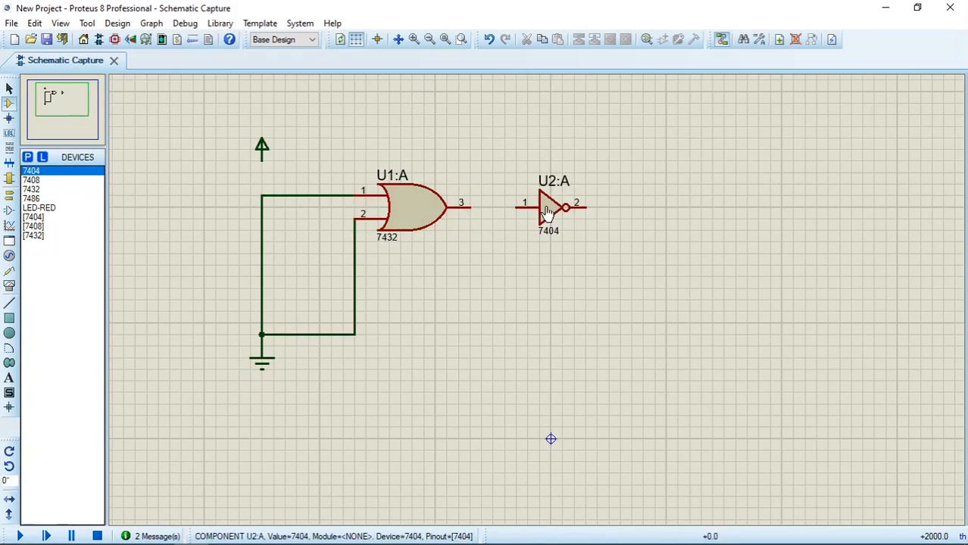
click(471, 206)
click(516, 206)
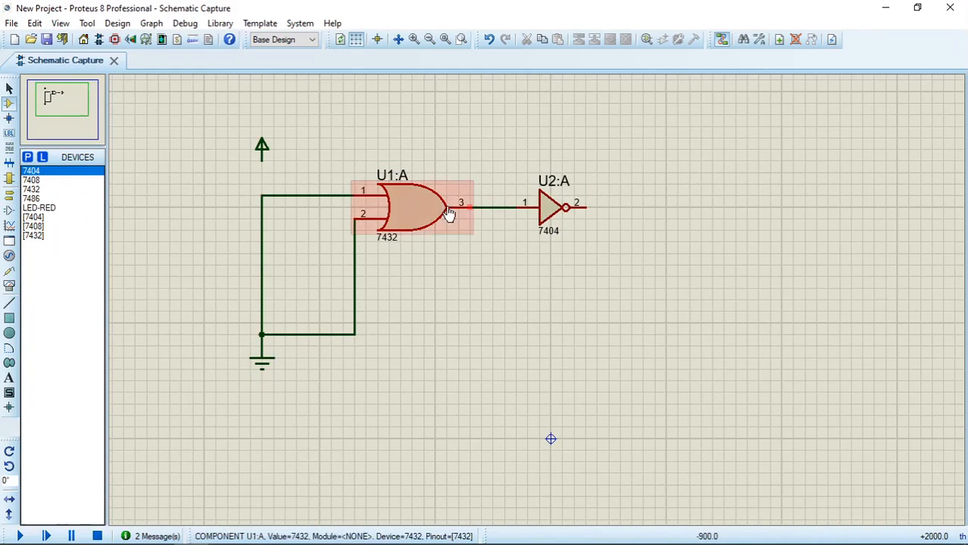
Place a 7408 AND gate to the right of the inverter and wire the inverter's output to AND input pin 1
click(34, 181)
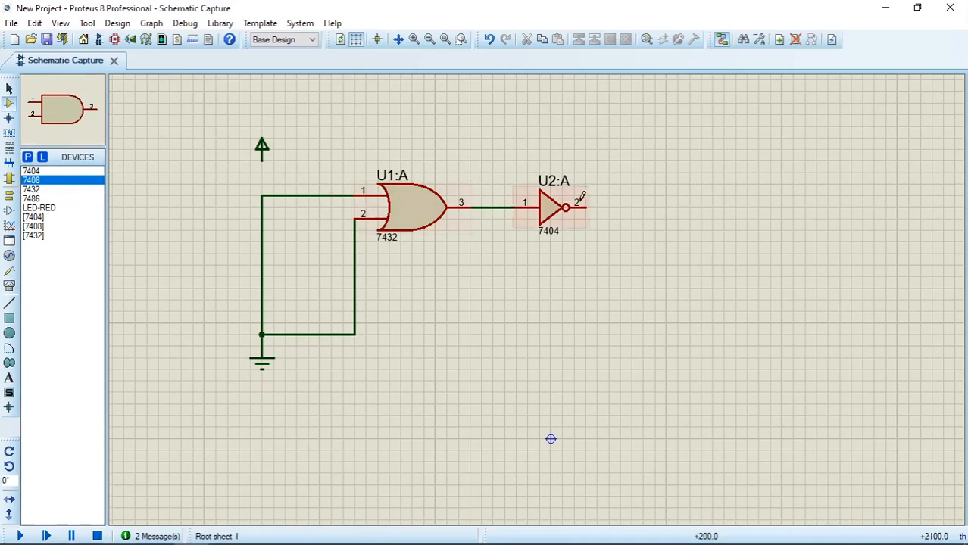
click(712, 218)
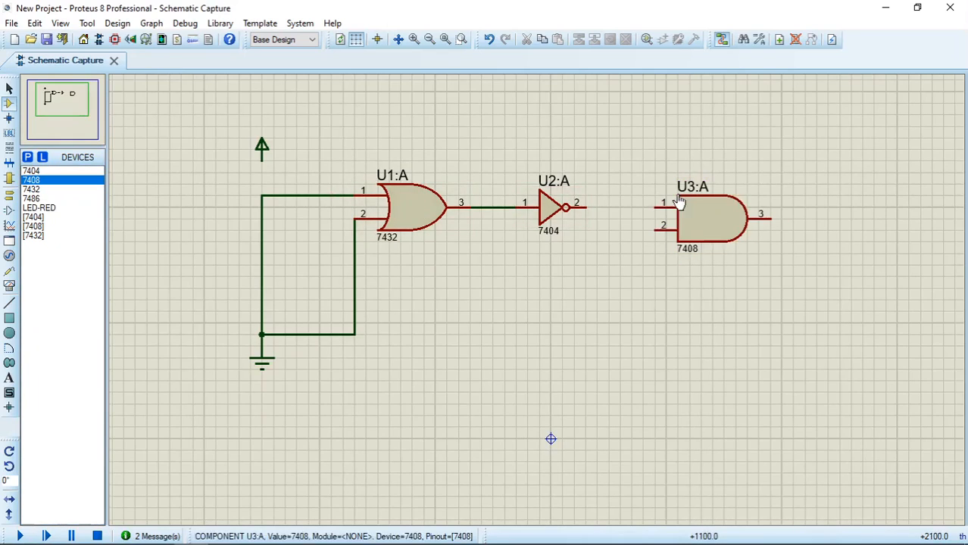
click(592, 203)
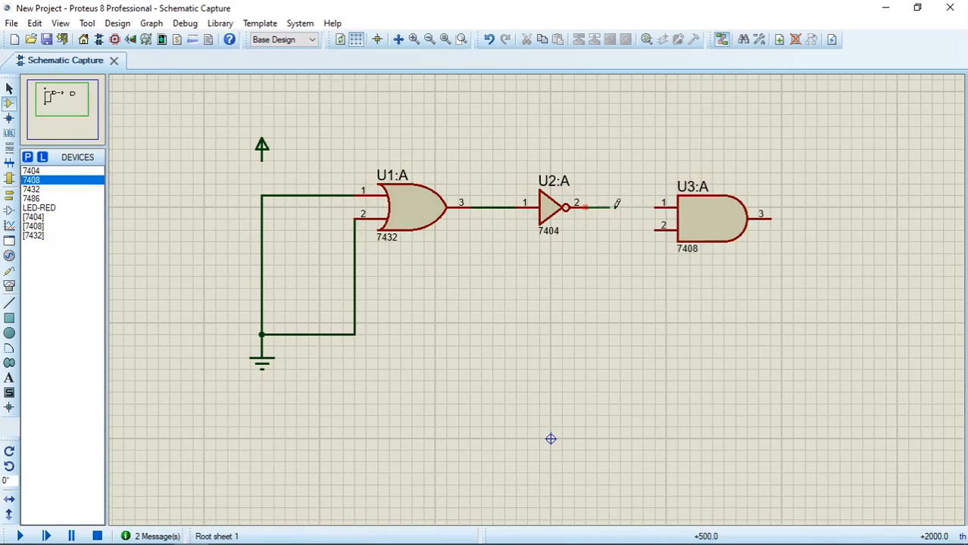
click(658, 203)
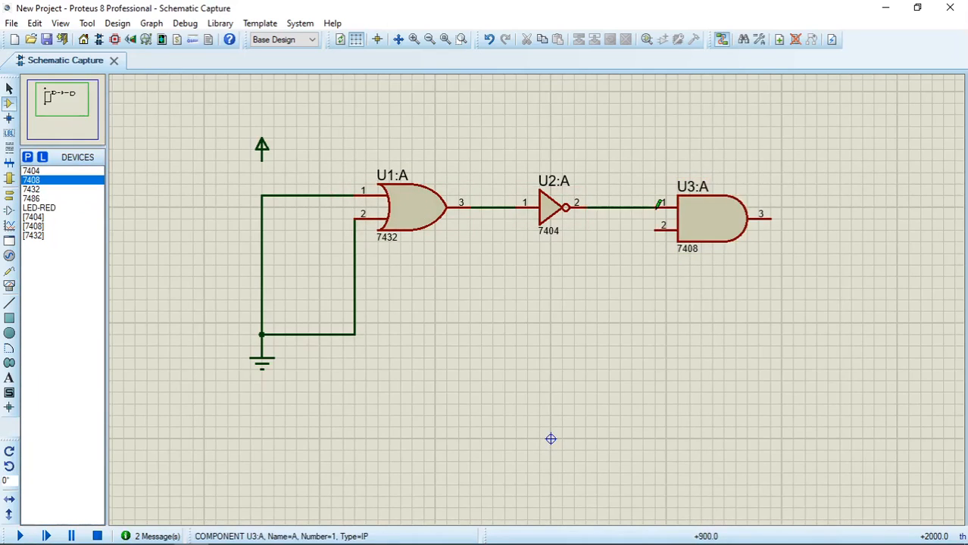
Wire the power terminal to input pin 2 of the 7408 AND gate and place a LED-RED to the gate's right
click(262, 157)
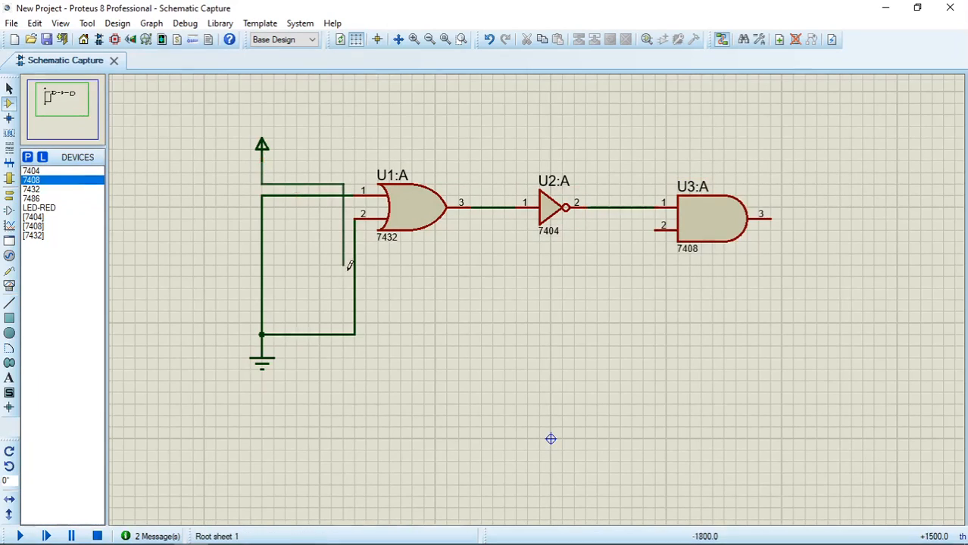
click(657, 225)
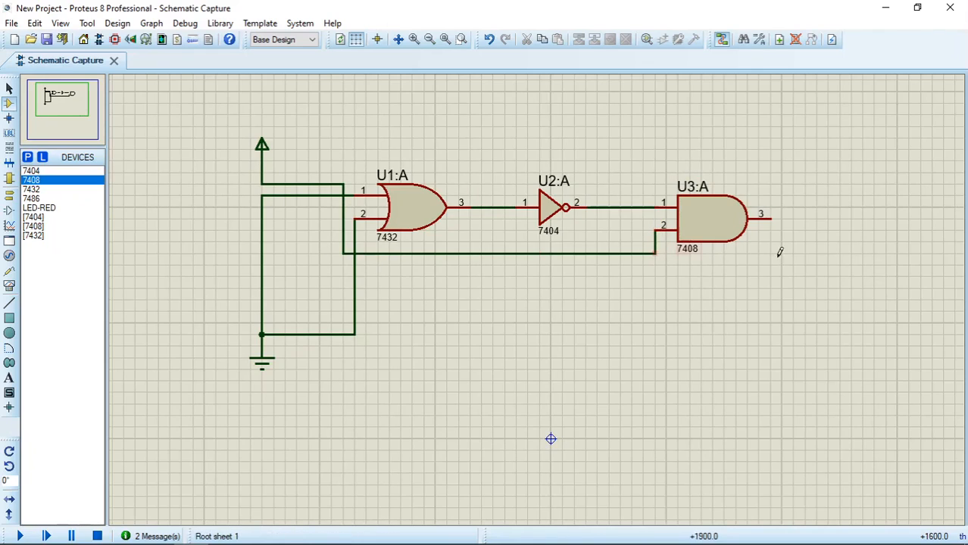
click(52, 208)
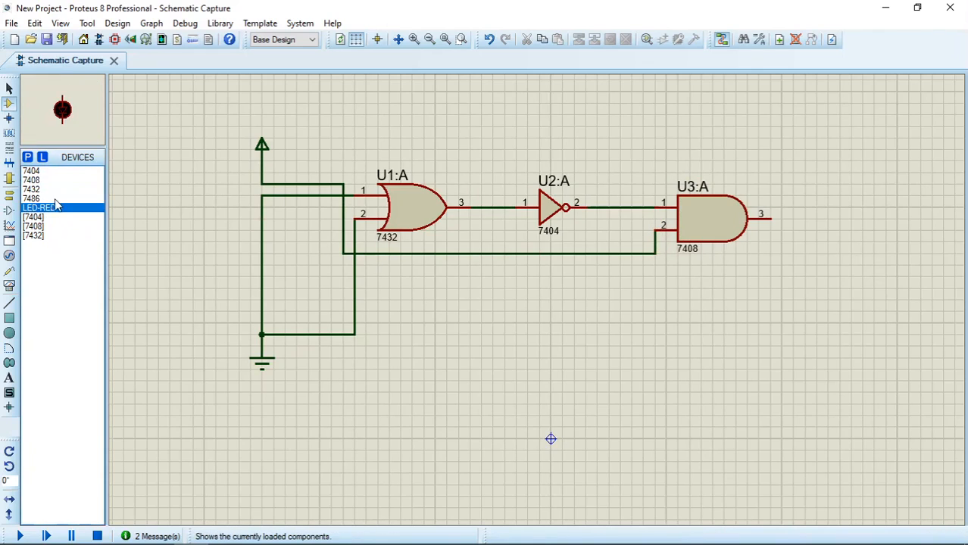
click(847, 218)
click(848, 219)
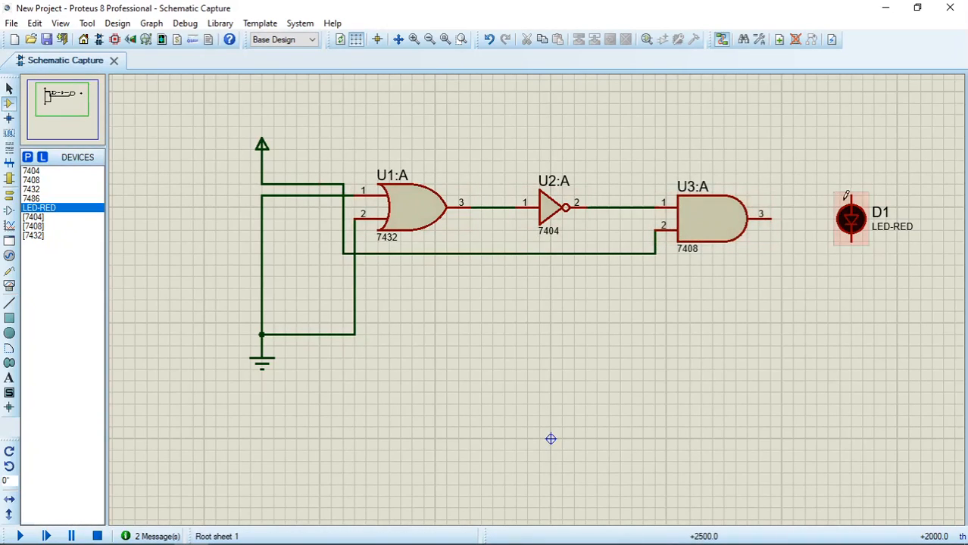
Wire the LED between the AND gate's output and the ground terminal and run the simulation
click(775, 215)
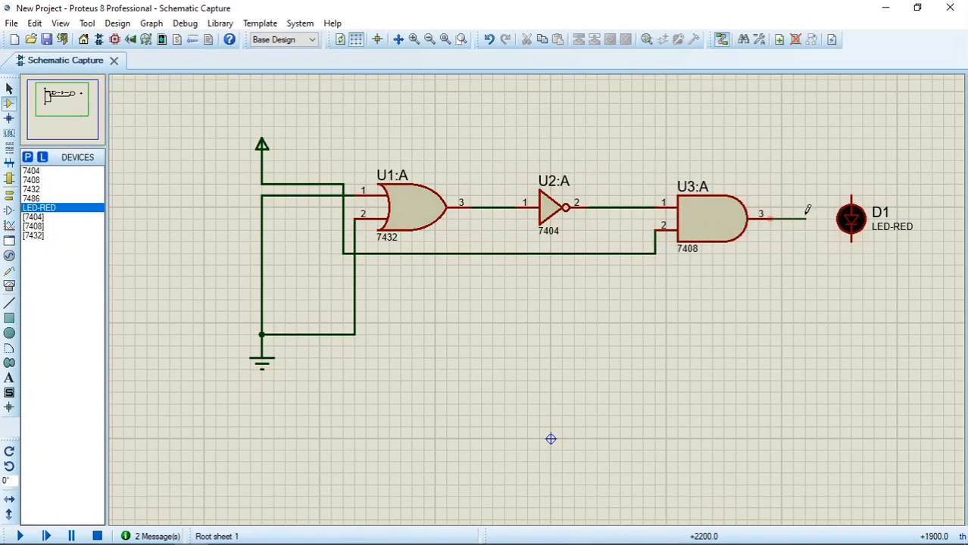
click(852, 193)
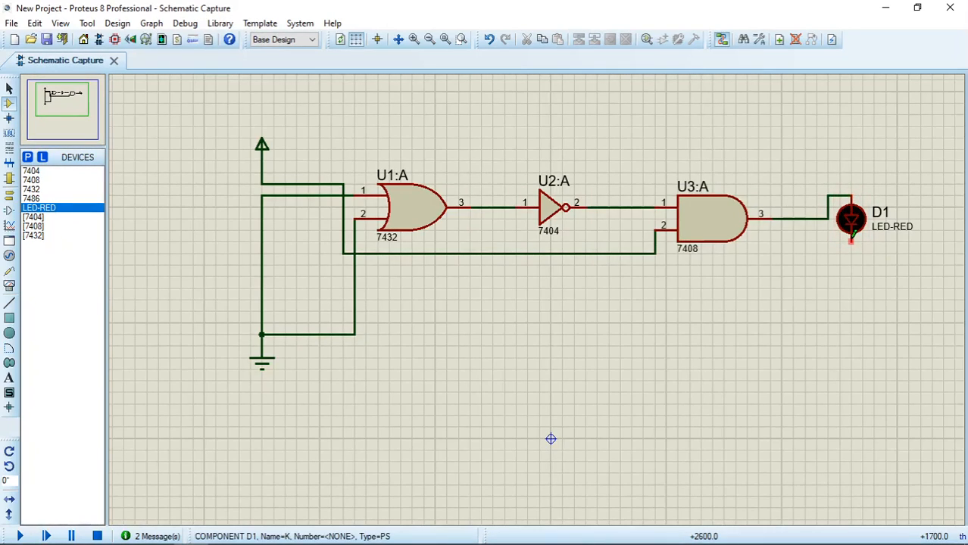
click(851, 239)
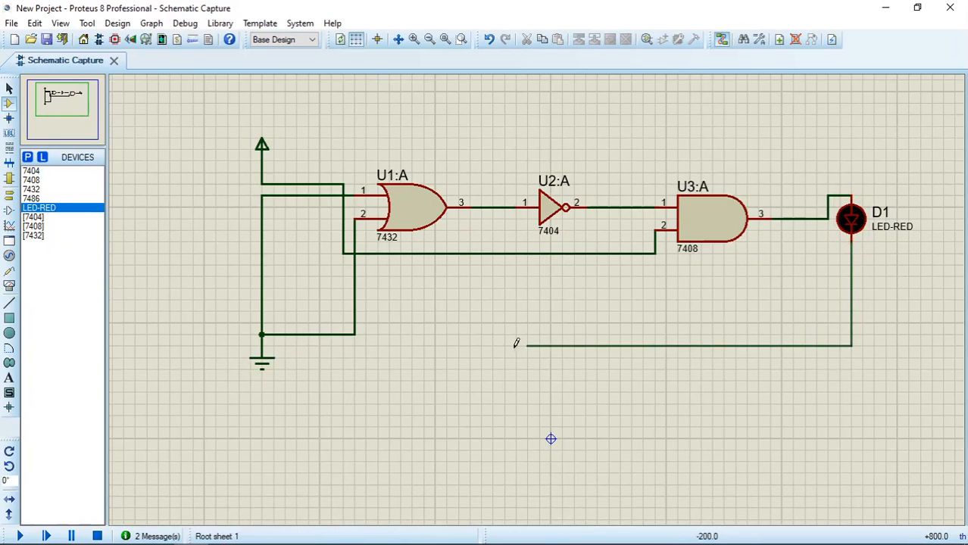
click(267, 333)
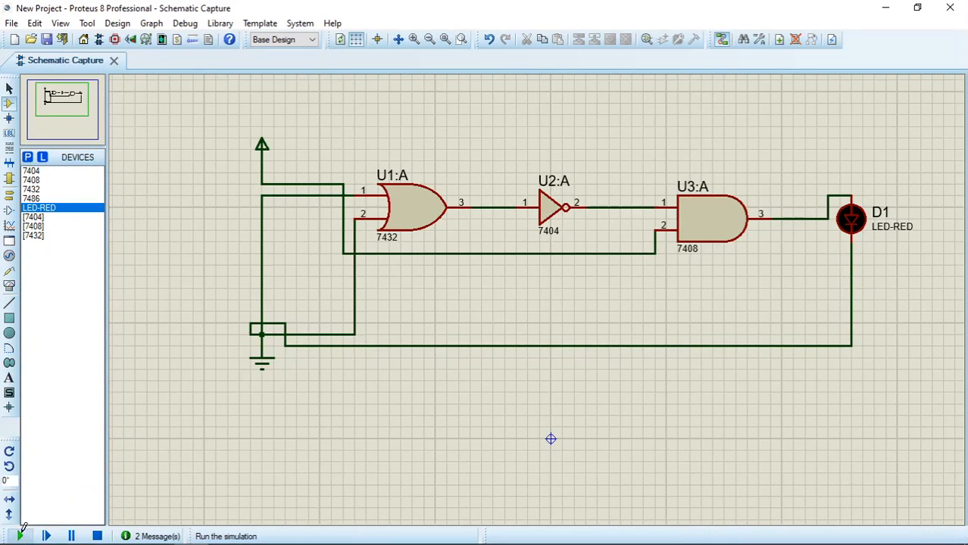
click(20, 535)
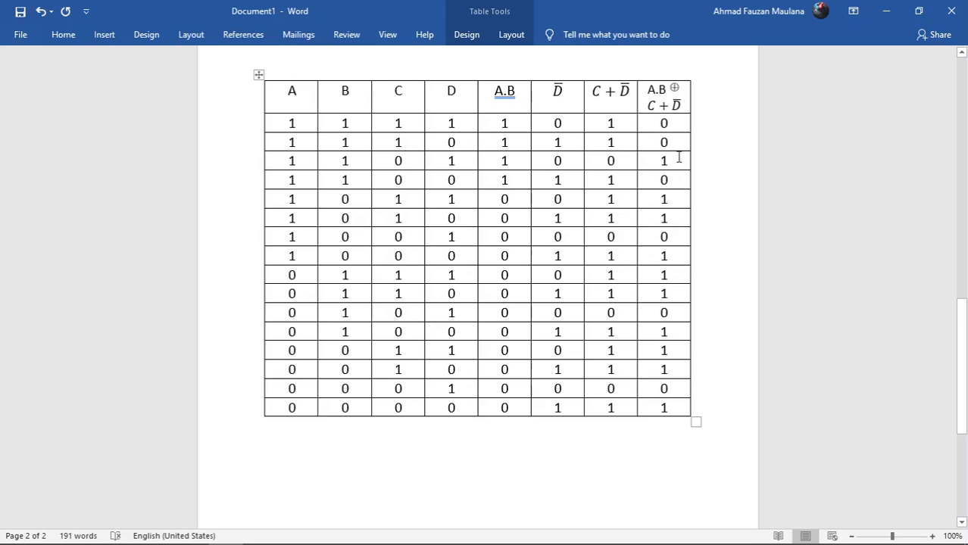
Examine the Word truth table row with A=1, B=1, C=0, D=1 and switch back to the Proteus schematic
double_click(290, 162)
double_click(345, 161)
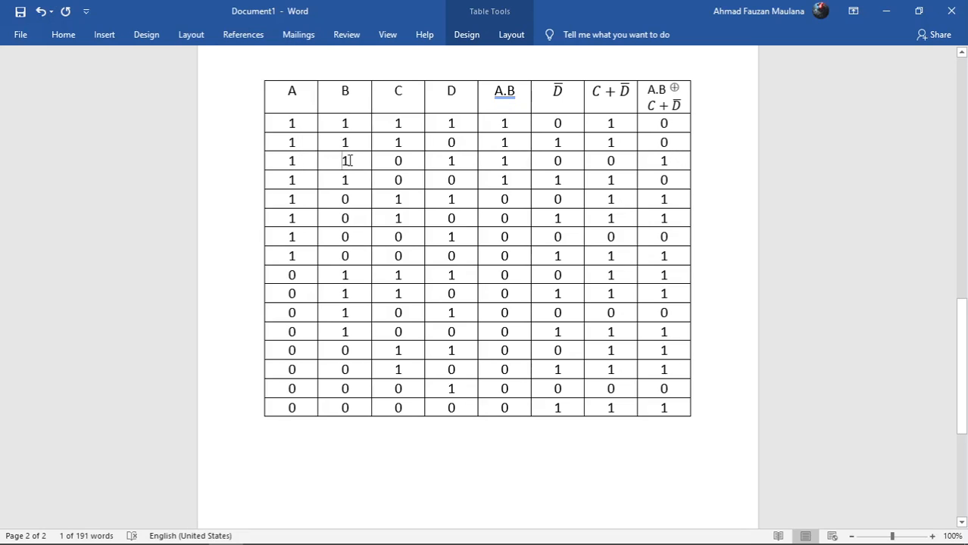
click(390, 161)
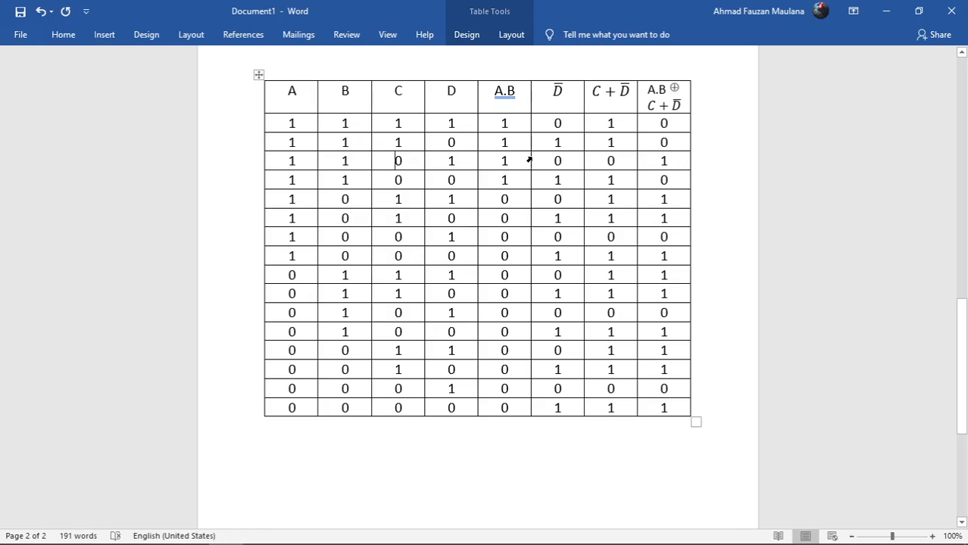
key(alt+Tab)
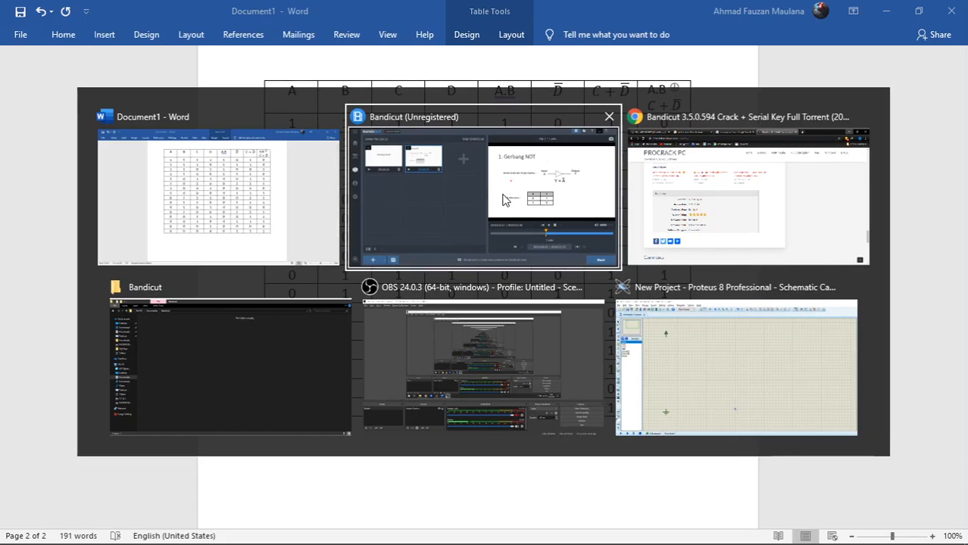
click(640, 337)
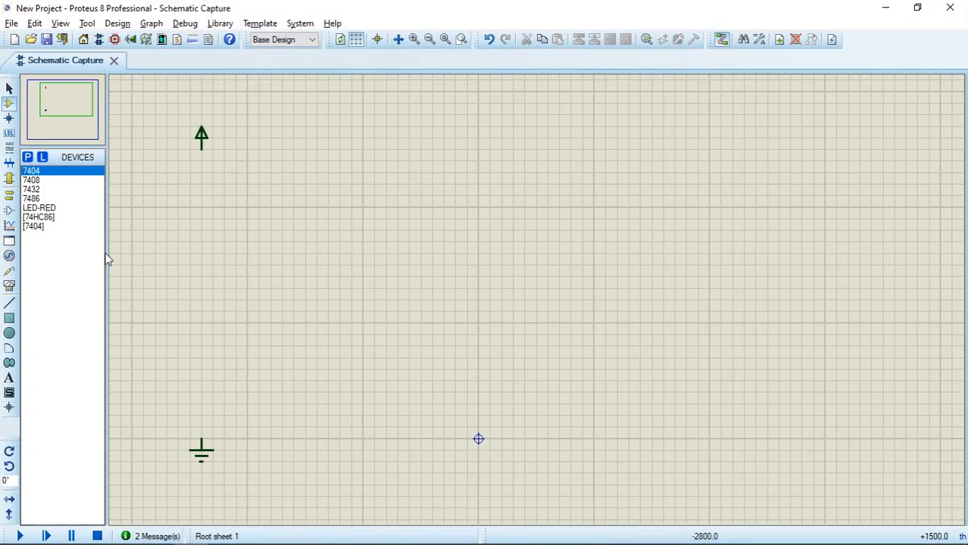
Add the 74HC86 exclusive-OR gate from the library matches for 7486 to the project's device list
click(33, 199)
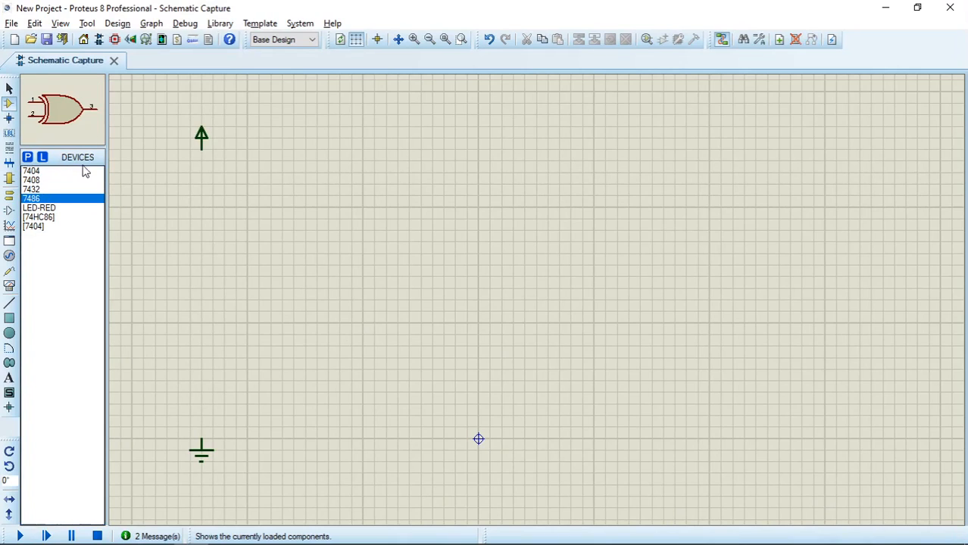
click(29, 157)
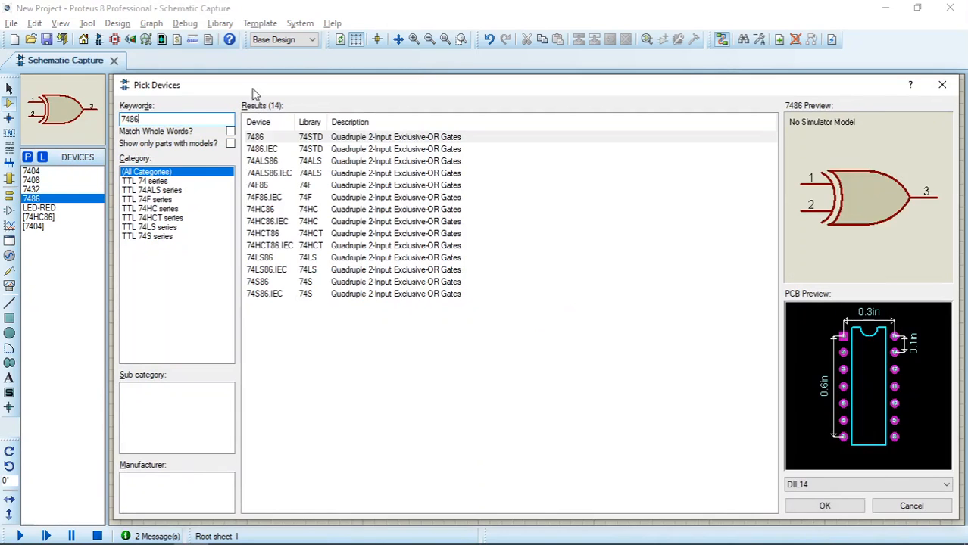
click(275, 137)
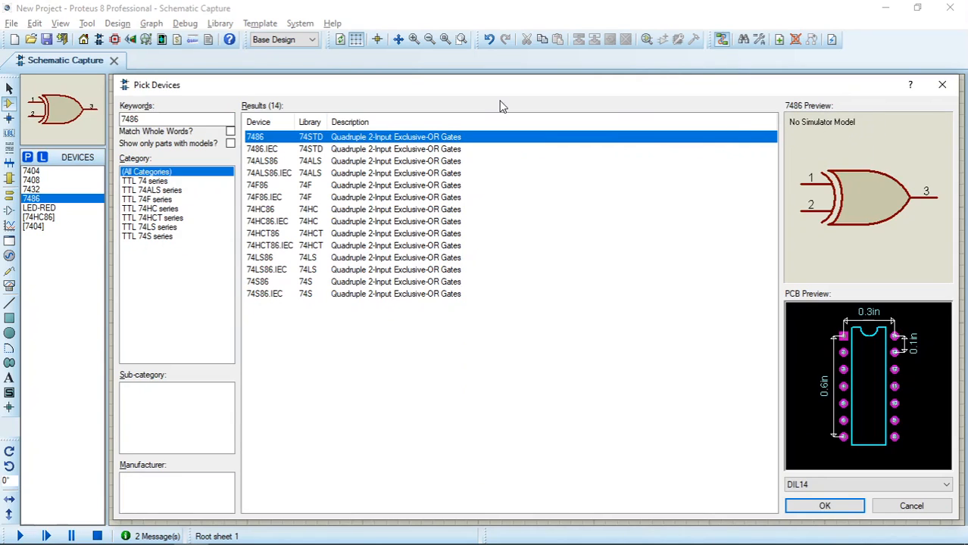
click(270, 212)
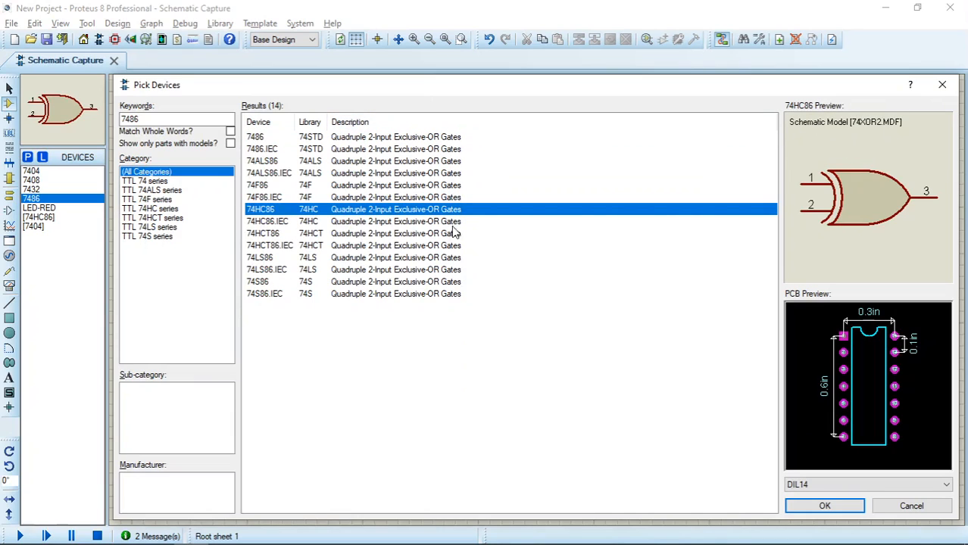
click(824, 505)
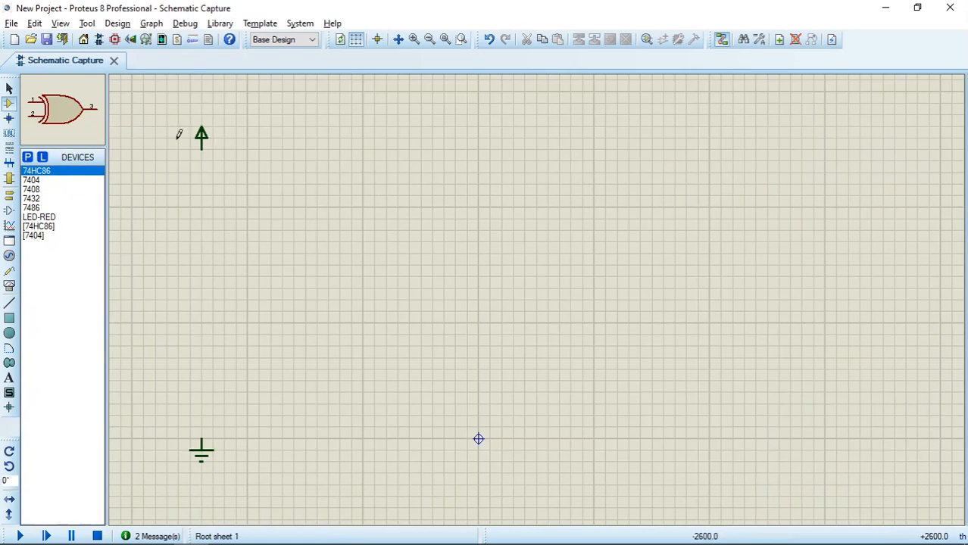
Place a 7408 AND gate to the lower right of the power terminal
key(alt+Tab)
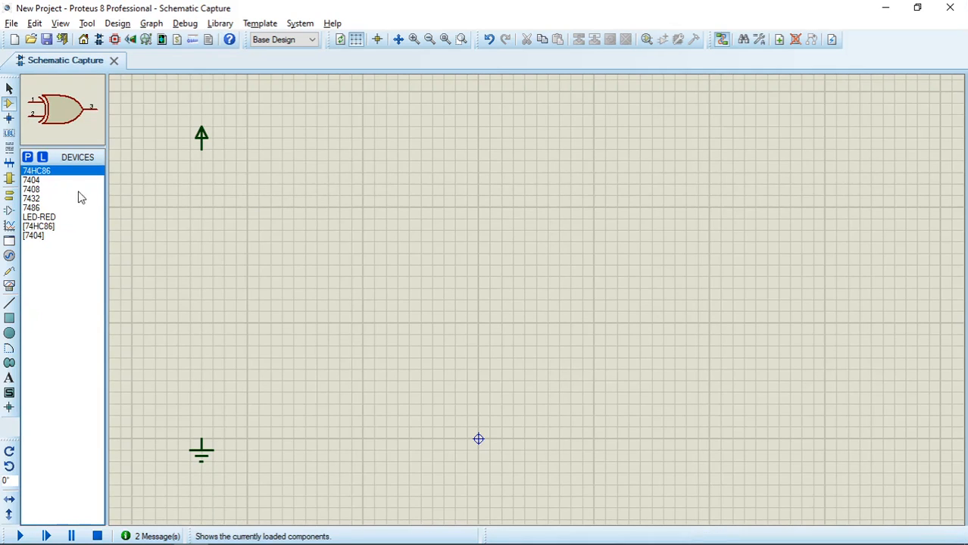
click(36, 181)
click(36, 199)
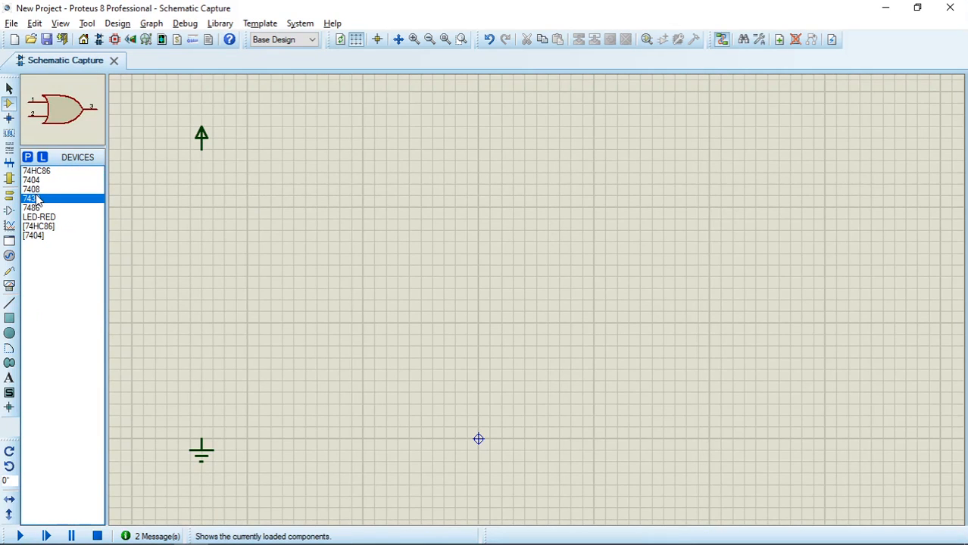
click(36, 190)
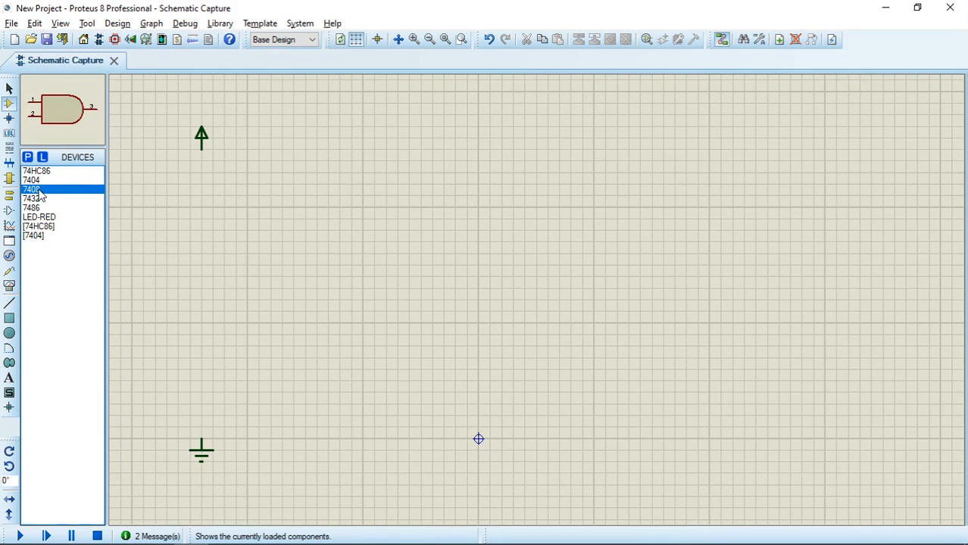
click(297, 182)
click(352, 197)
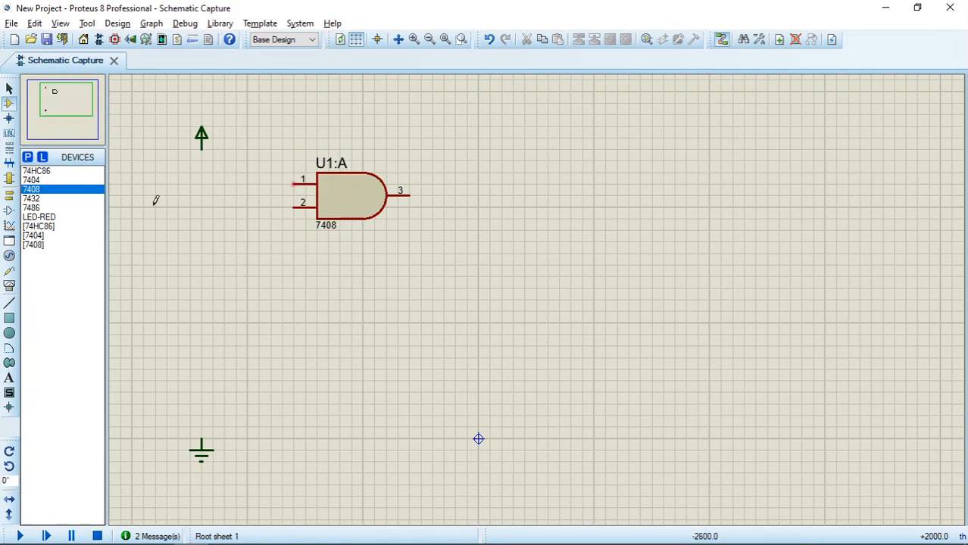
Place a 7404 inverter between the power and ground terminals and a 7432 OR gate beside it, below the AND gate
click(37, 181)
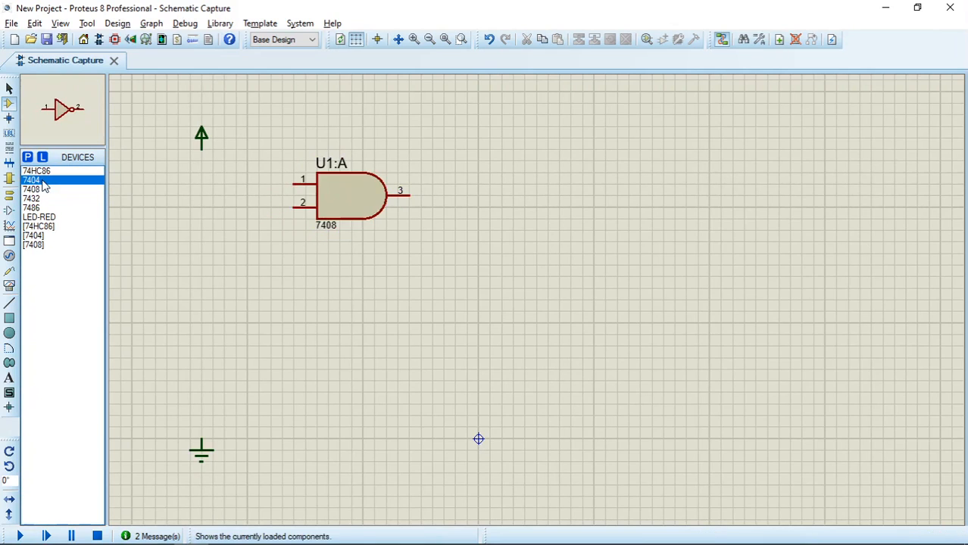
click(259, 322)
click(258, 322)
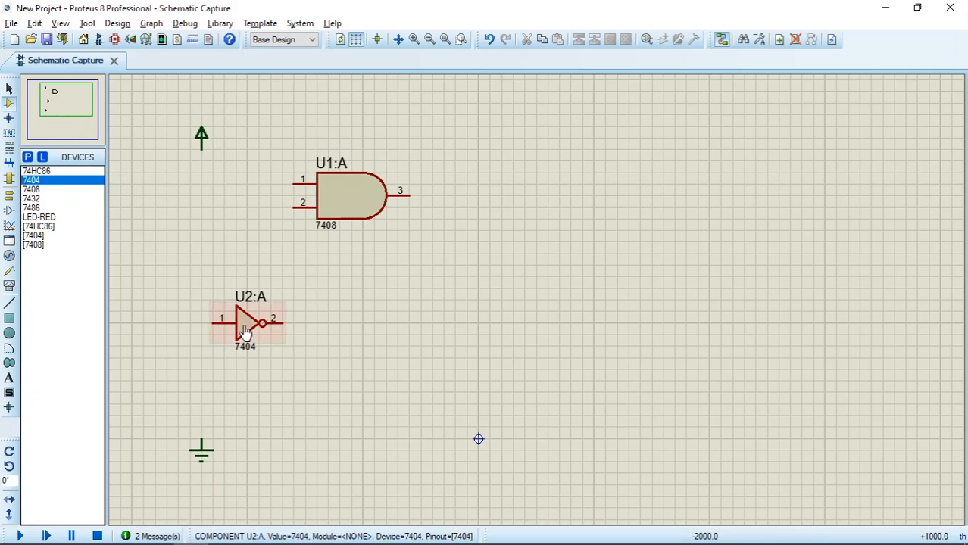
click(66, 200)
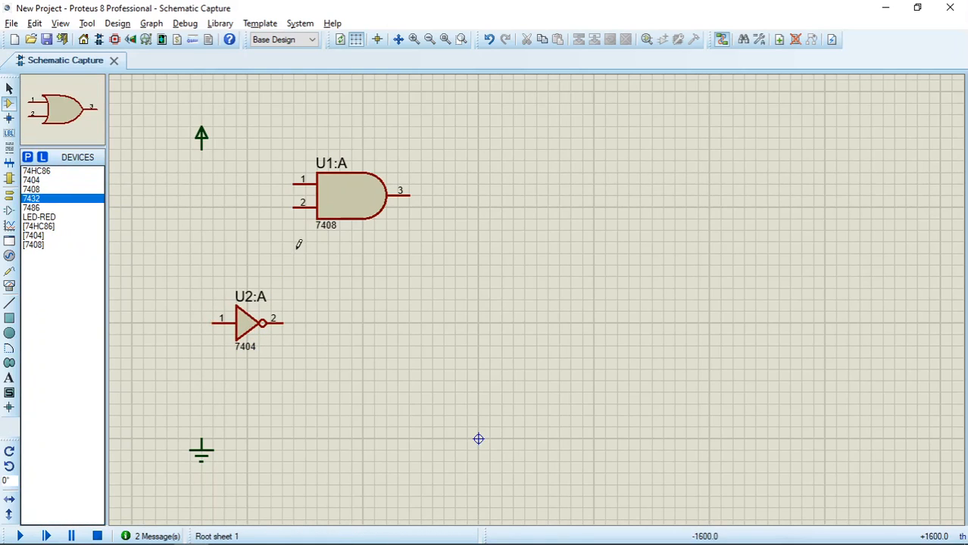
click(328, 290)
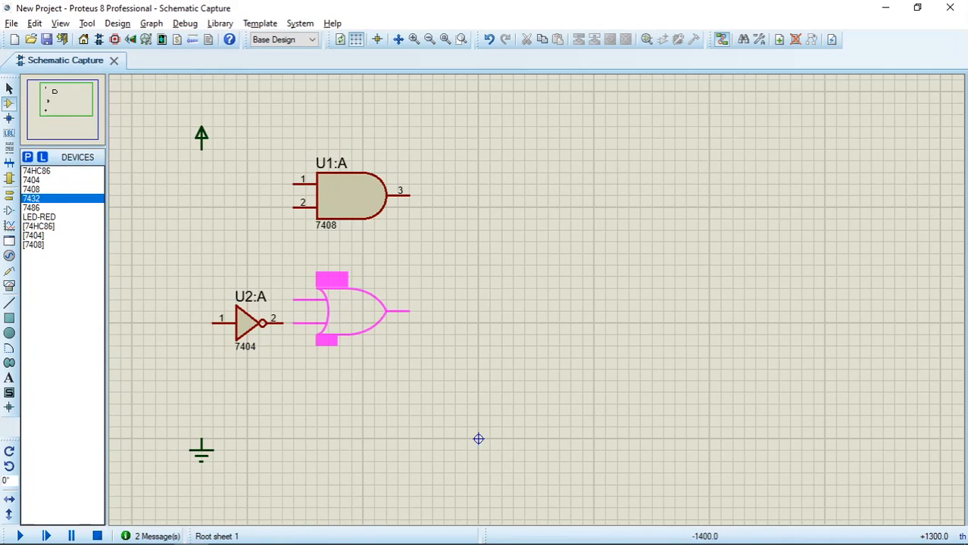
click(322, 284)
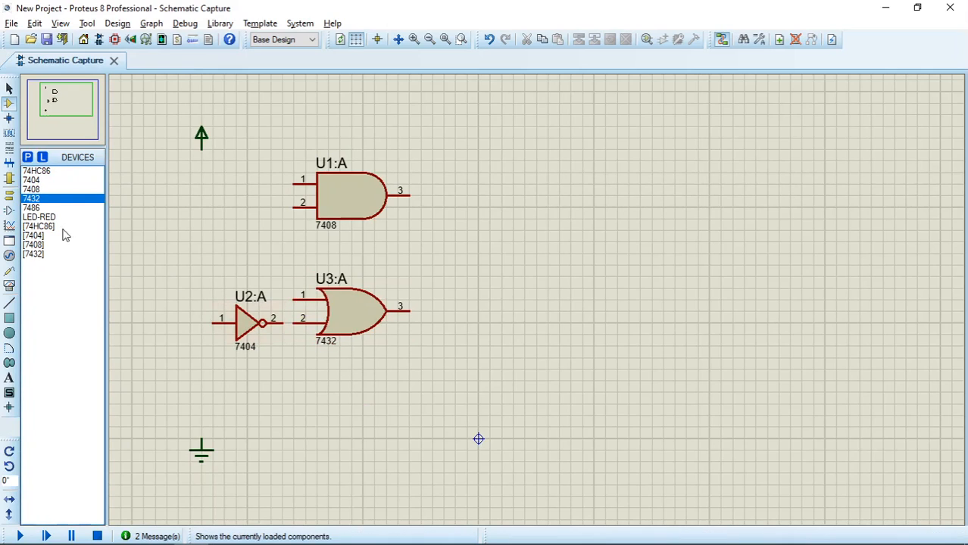
Place a 74HC86 XOR gate to the right of the AND and OR gates and move the inverter slightly away from the OR gate
click(37, 171)
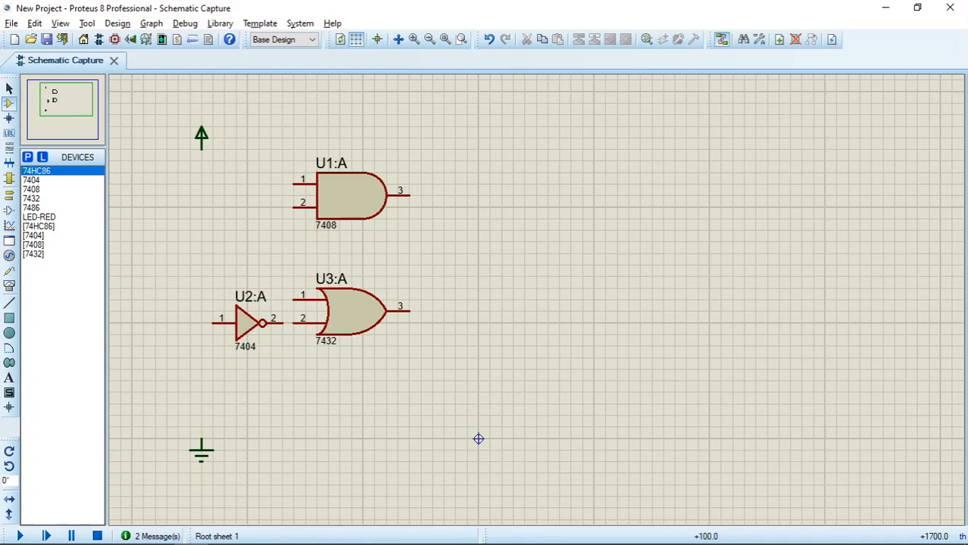
click(475, 249)
click(499, 241)
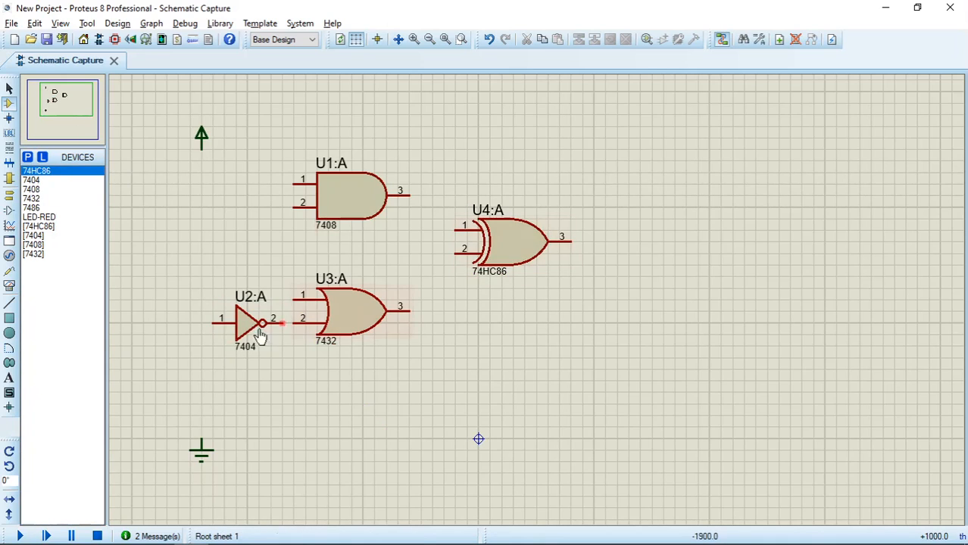
drag(249, 326, 237, 326)
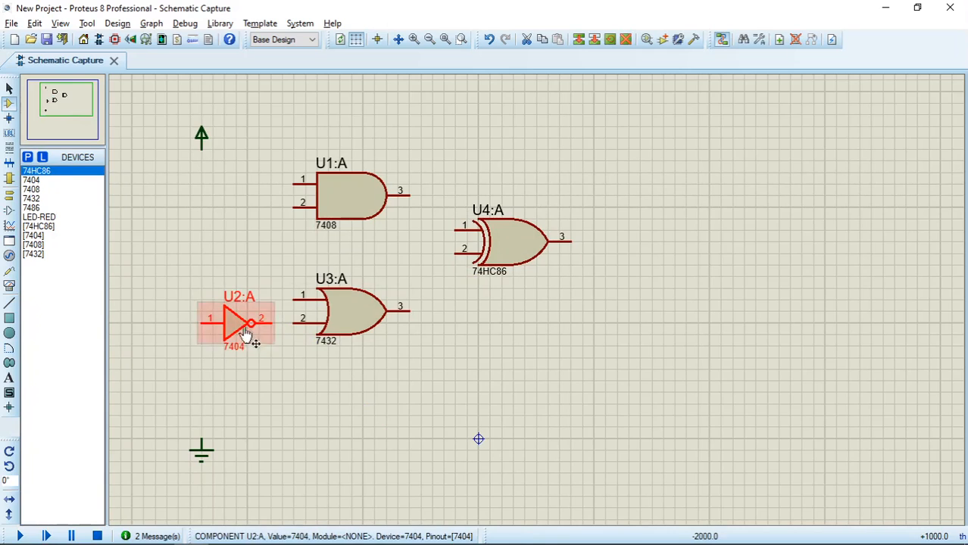
Check the Word truth table and wire the power terminal to both inputs, pins 1 and 2, of the 7408 AND gate
key(alt+Tab)
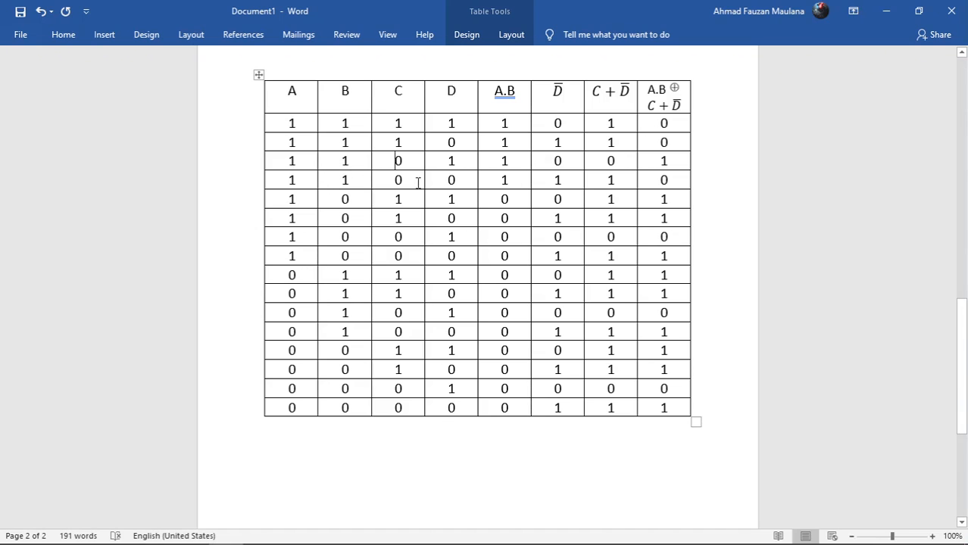
key(alt+Tab)
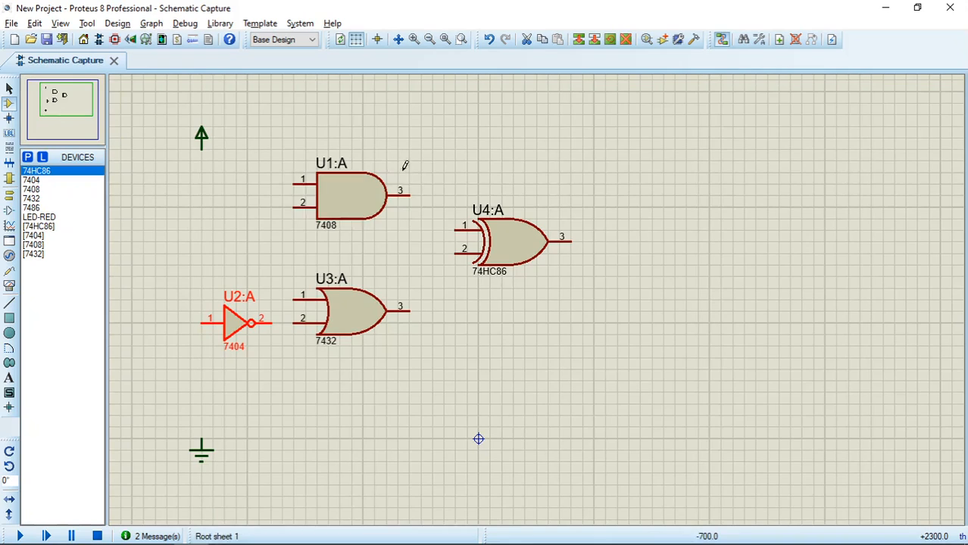
click(202, 149)
click(294, 184)
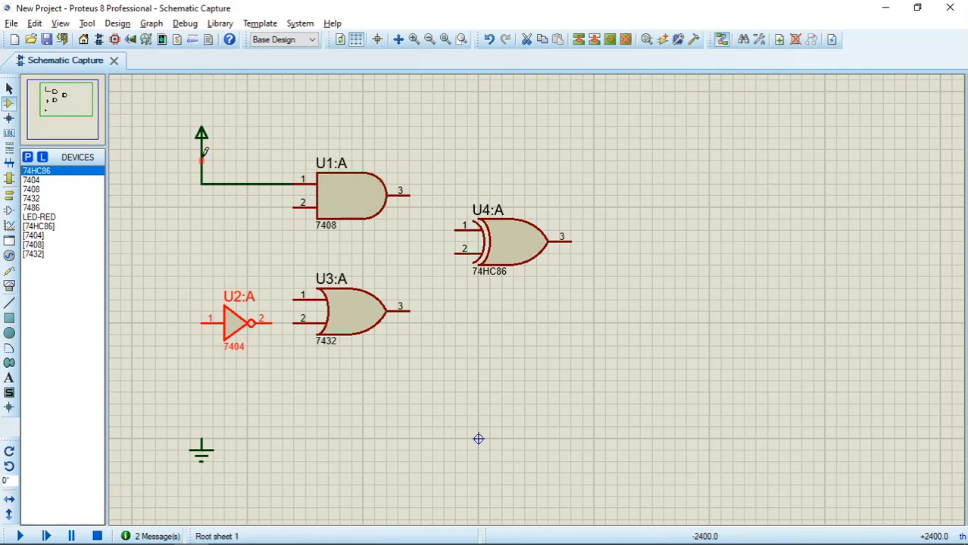
click(202, 156)
key(alt+Tab)
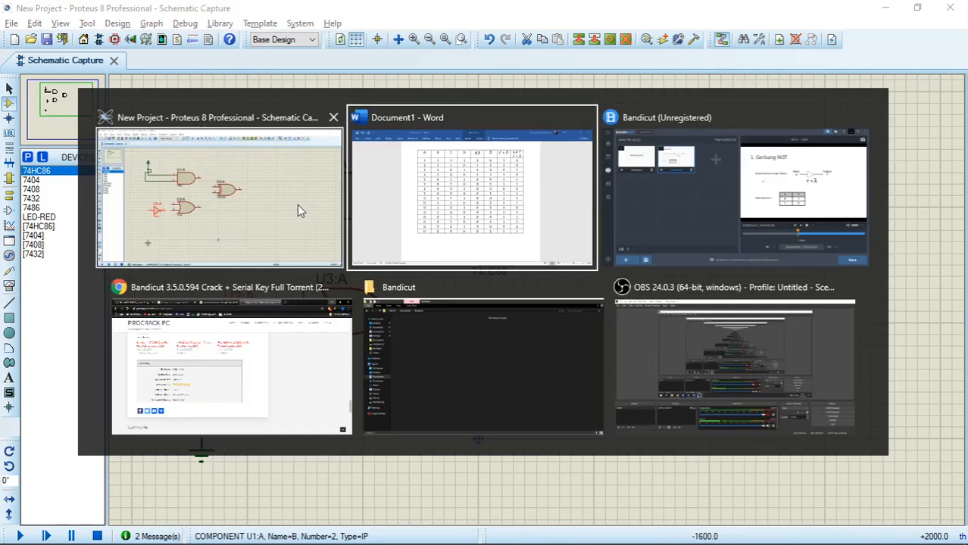
key(alt+Tab)
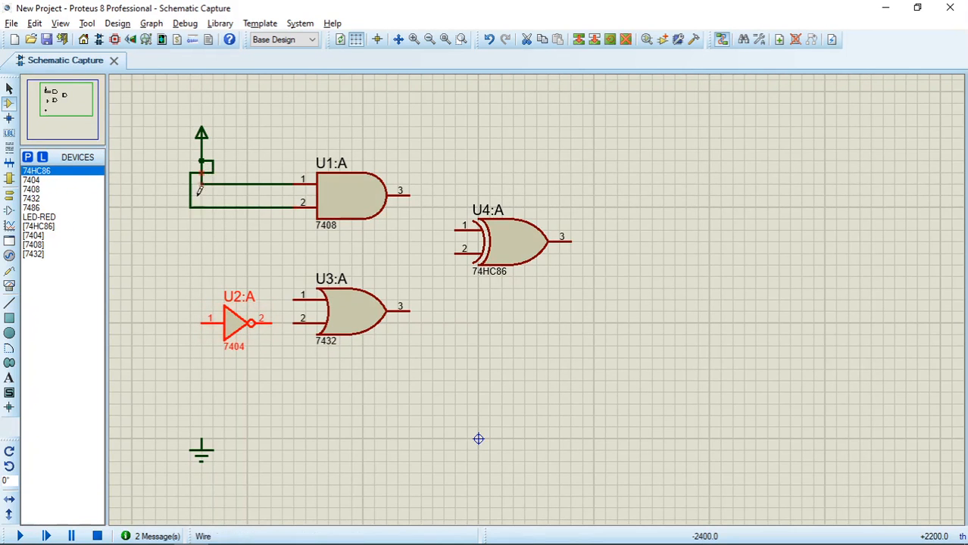
Wire the ground terminal to pin 1 of the 7432 OR gate and move the 7404 inverter down and right, clear of the wire
click(201, 440)
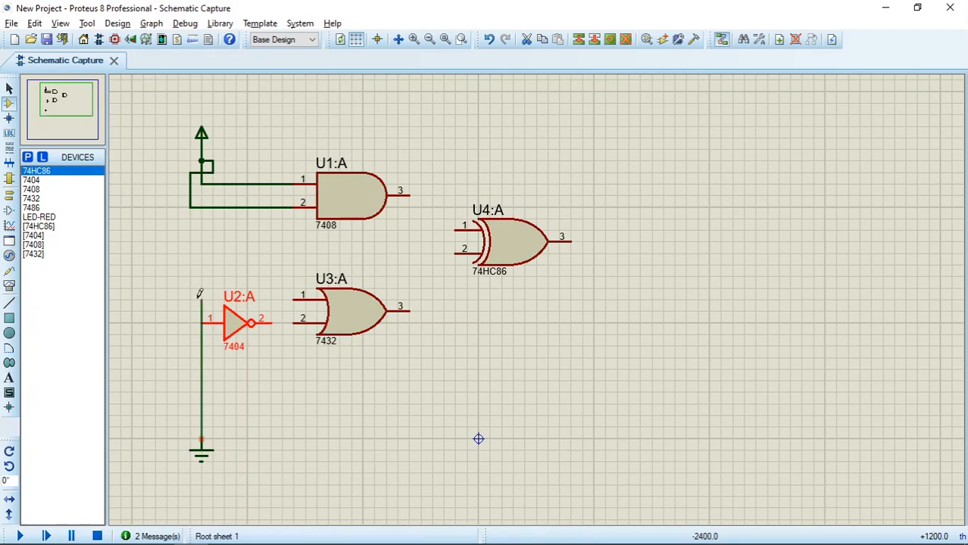
click(298, 297)
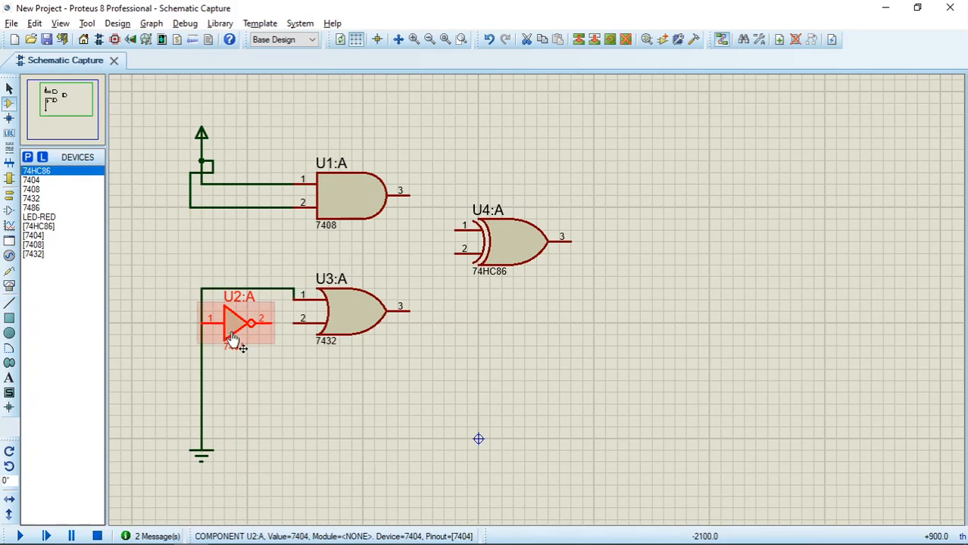
double_click(259, 324)
click(633, 142)
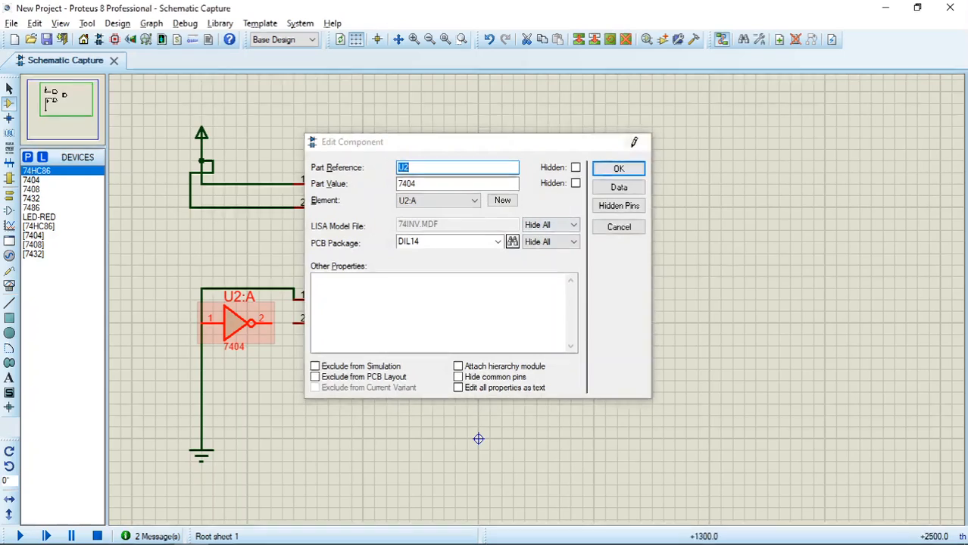
drag(231, 331, 254, 352)
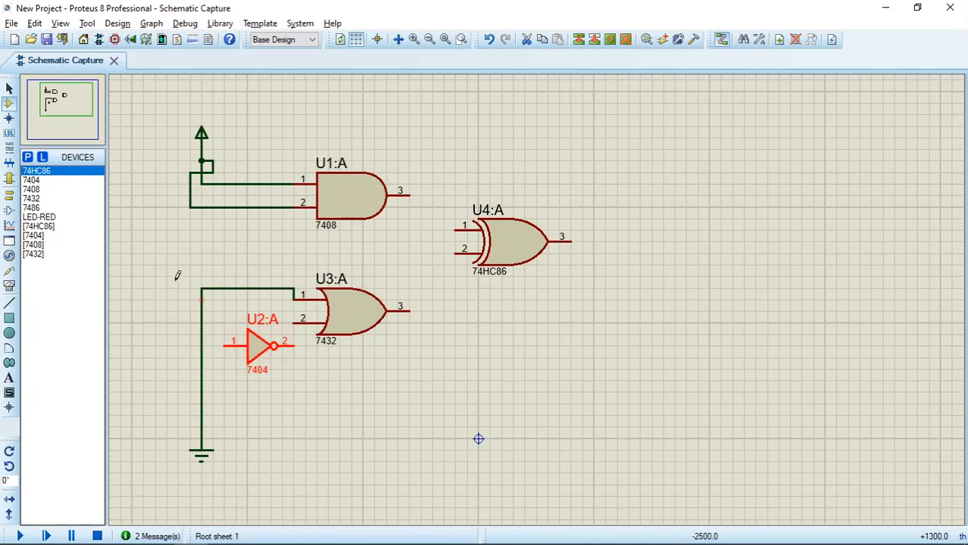
Wire the power terminal to the 7404 inverter's input and the inverter's output to pin 2 of the OR gate
click(202, 158)
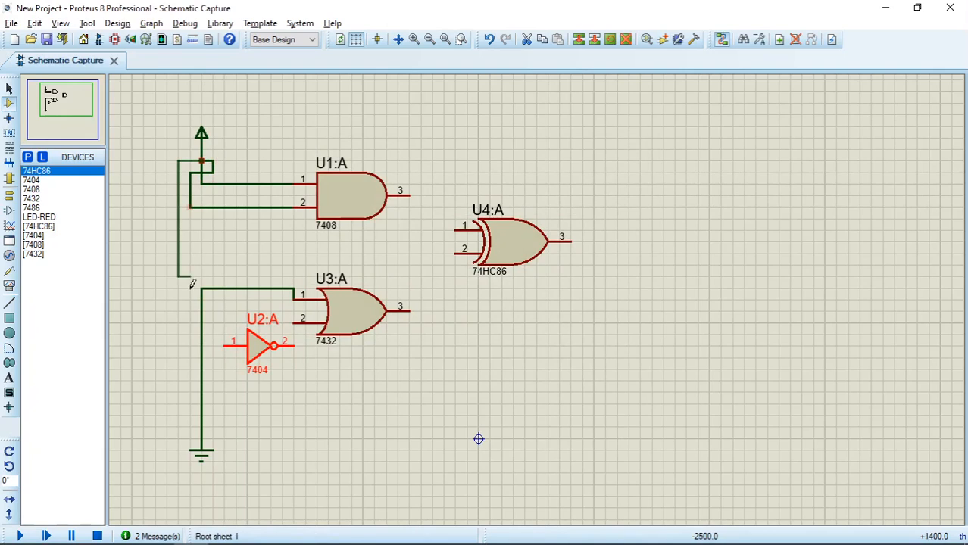
click(224, 346)
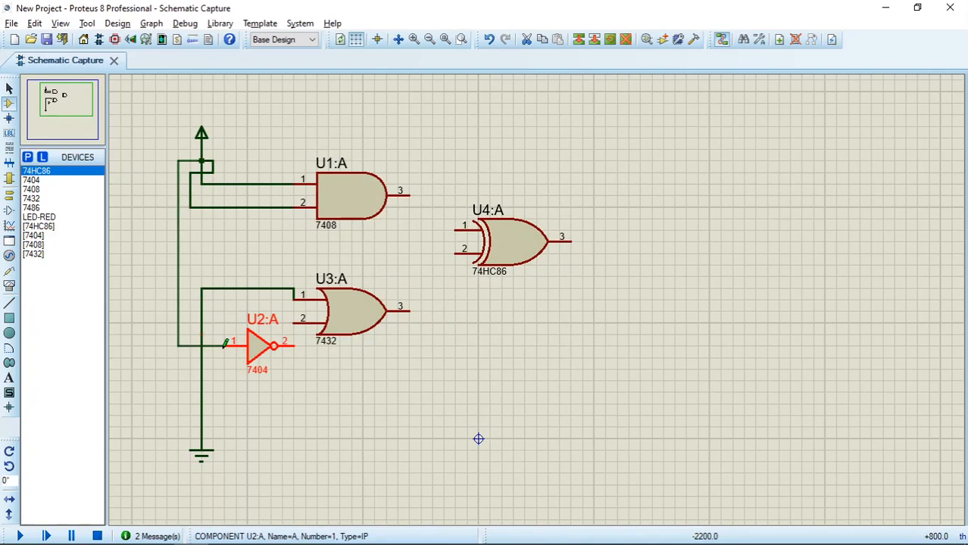
click(293, 341)
click(295, 318)
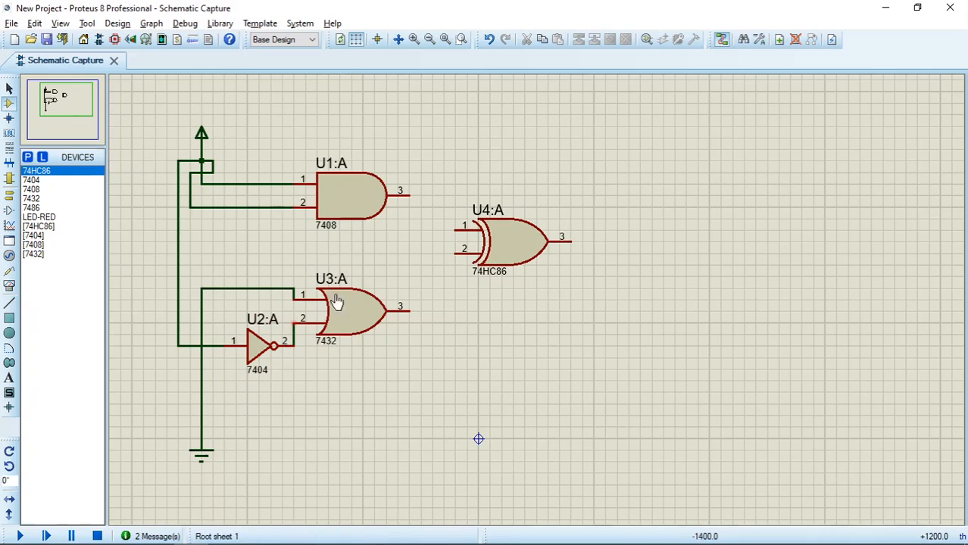
Wire the AND gate's output to pin 1 and the OR gate's output to pin 2 of the 74HC86 XOR gate
click(410, 195)
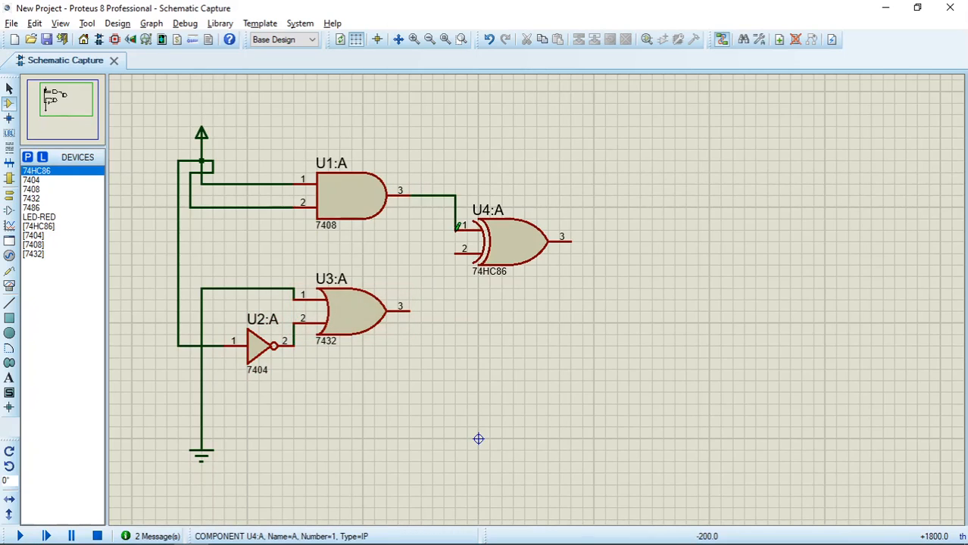
click(457, 227)
click(413, 310)
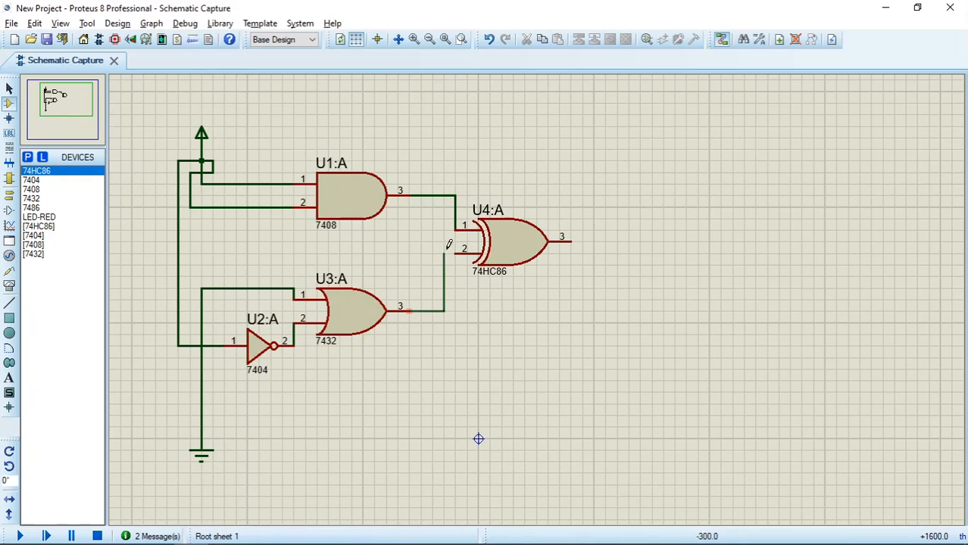
click(457, 251)
Place a LED-RED to the right of the XOR gate, level with its output
click(88, 217)
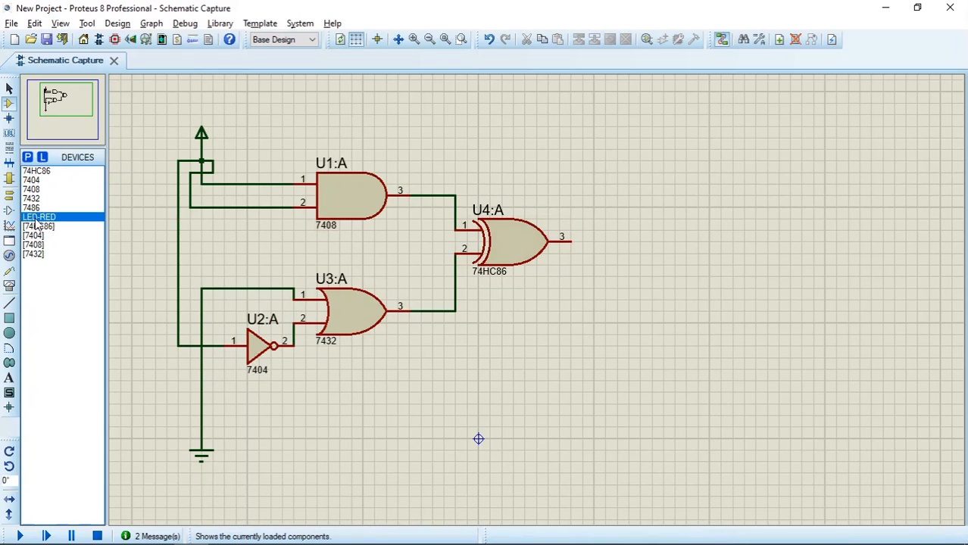
click(647, 246)
click(664, 242)
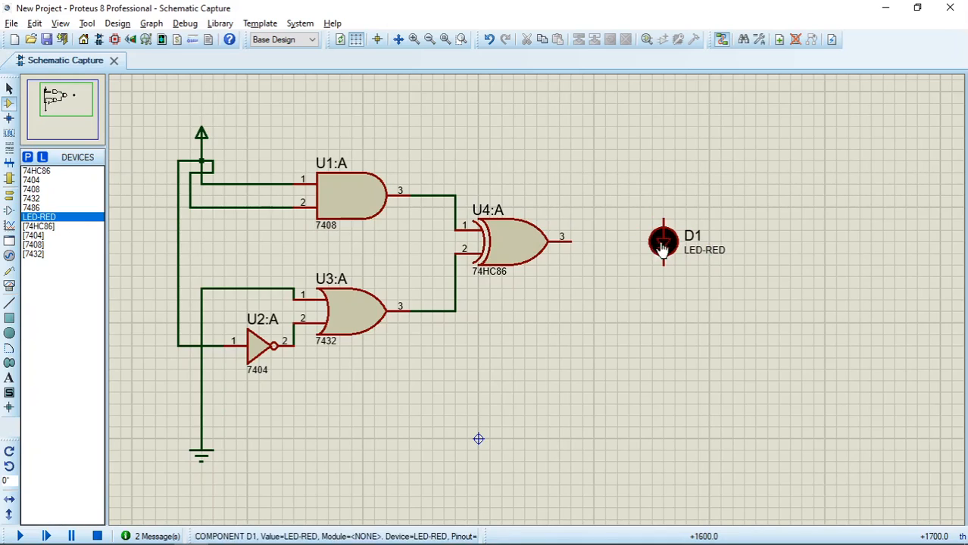
Wire the LED's upper pin to the XOR output and its lower pin to the ground wire, and run the simulation
click(574, 241)
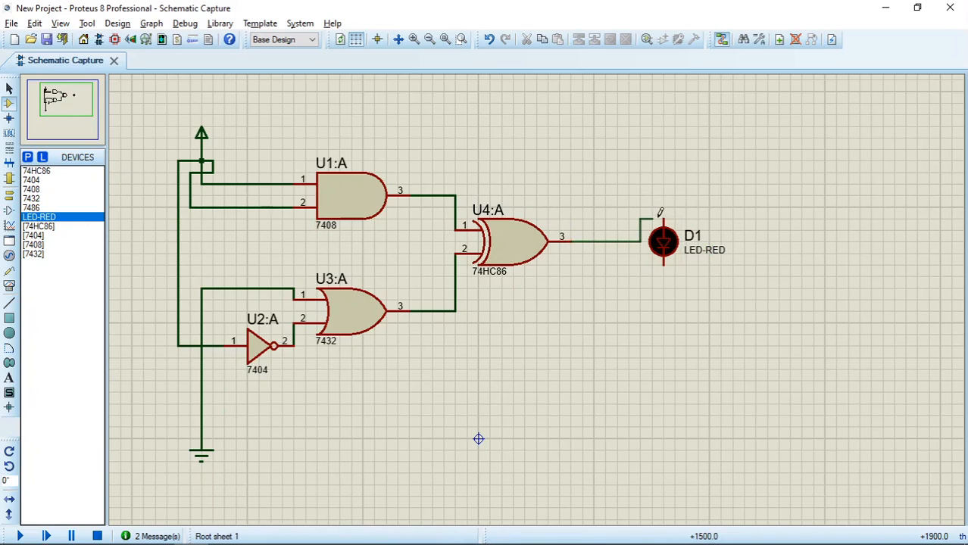
click(663, 220)
click(664, 263)
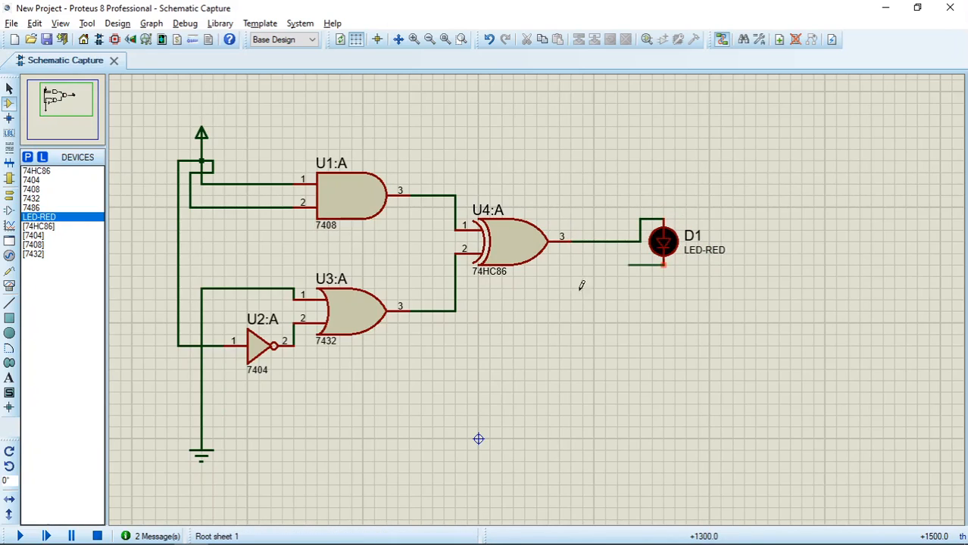
click(201, 415)
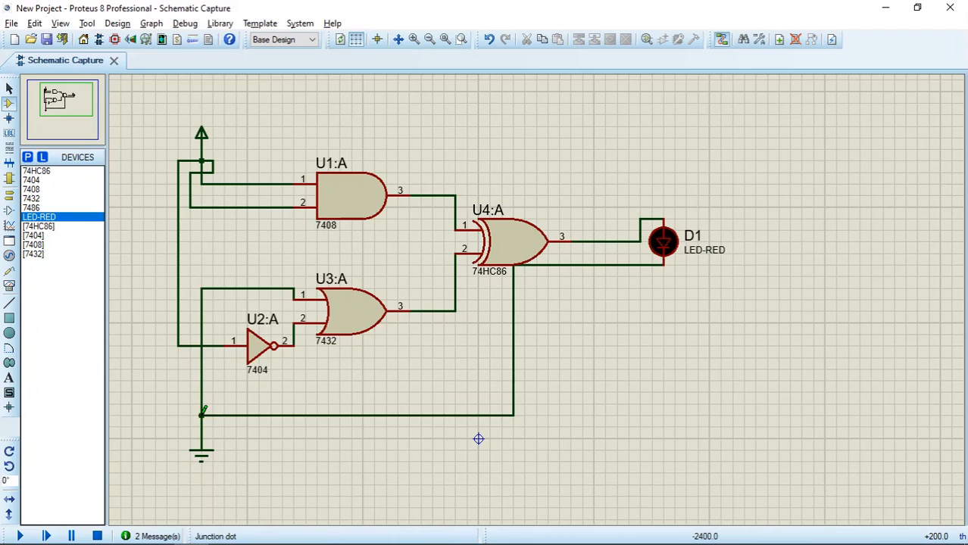
click(19, 536)
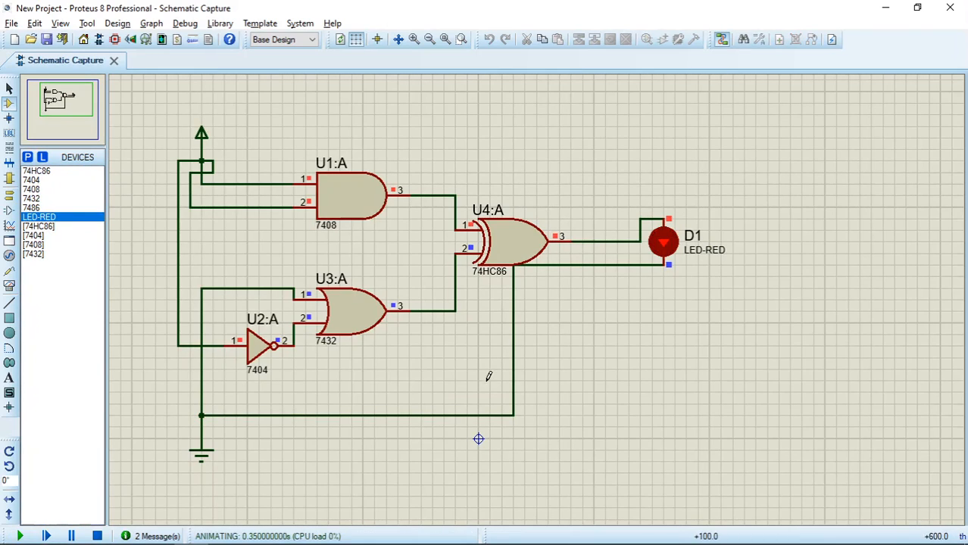